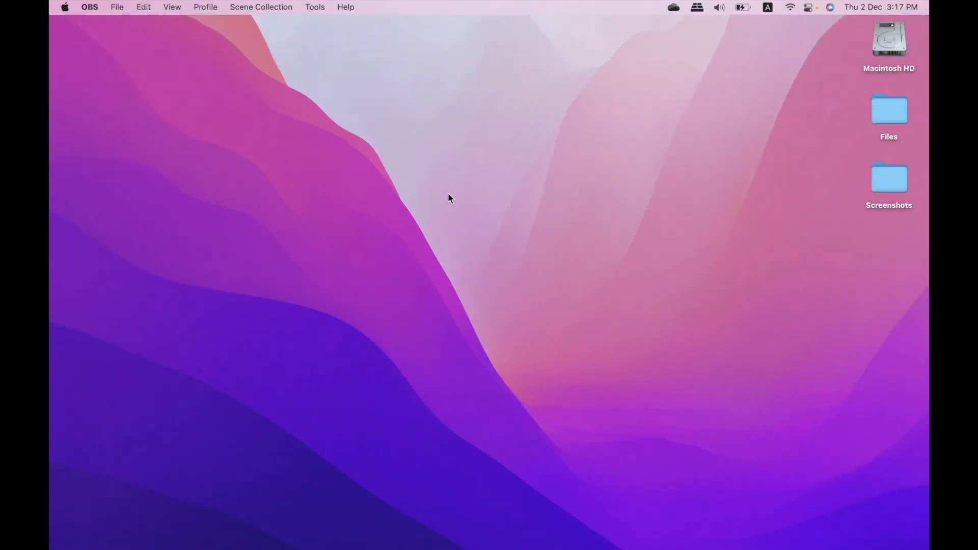
Switch to Streamlabs OBS, open its settings and enlarge the settings window
mouse_move(780, 545)
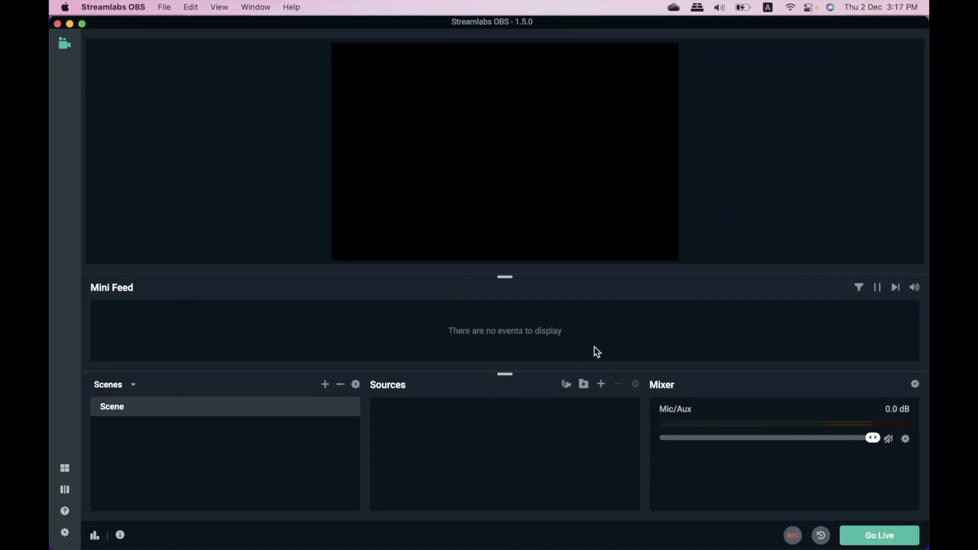
click(65, 533)
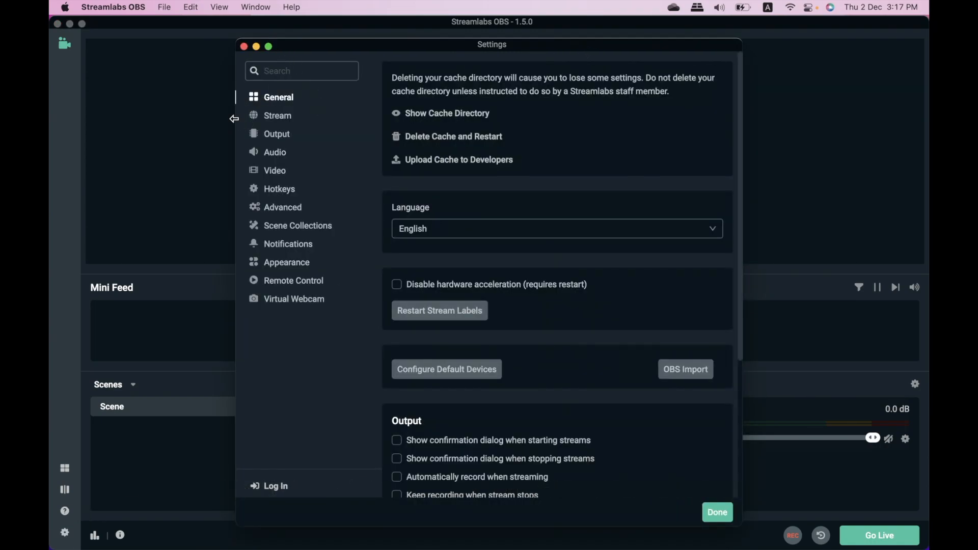
double_click(235, 119)
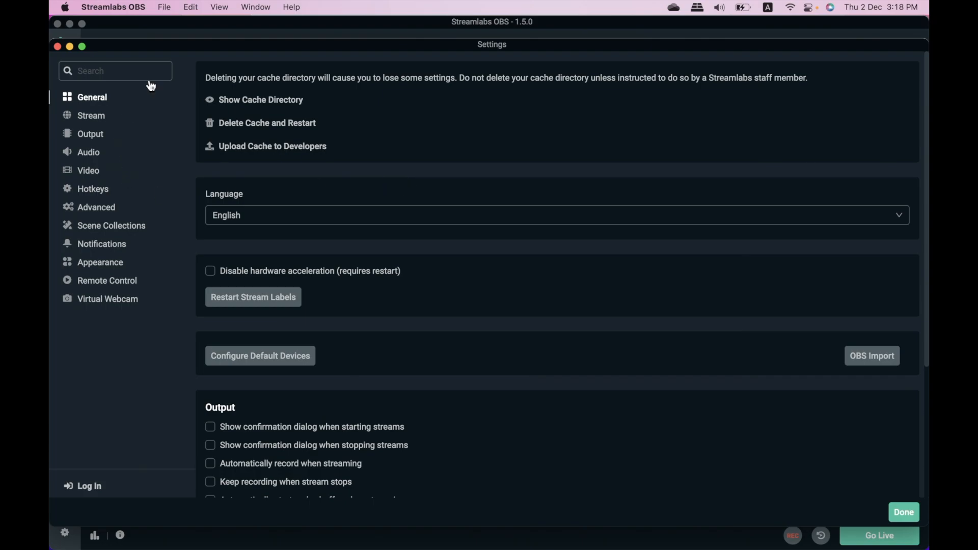
double_click(194, 38)
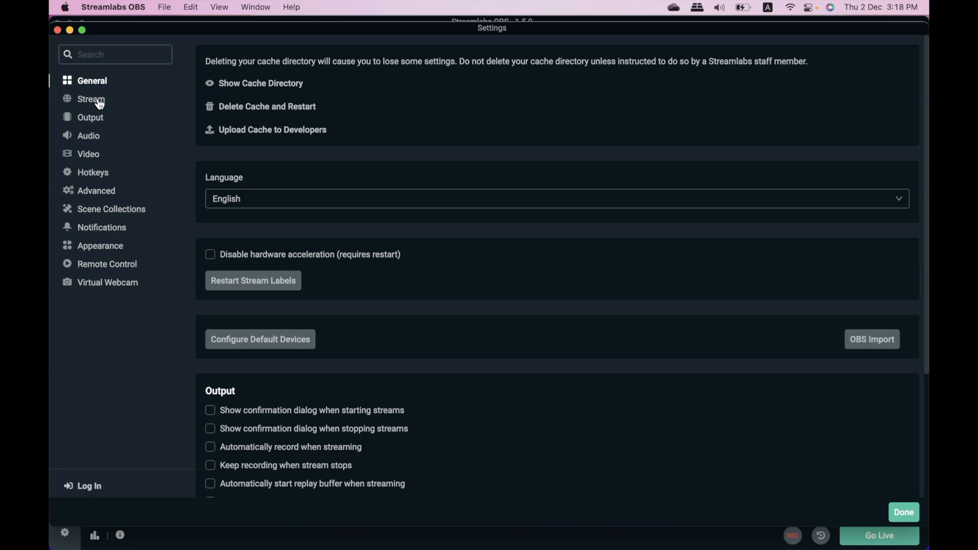
Set the output mode to Advanced in the Output settings
click(103, 120)
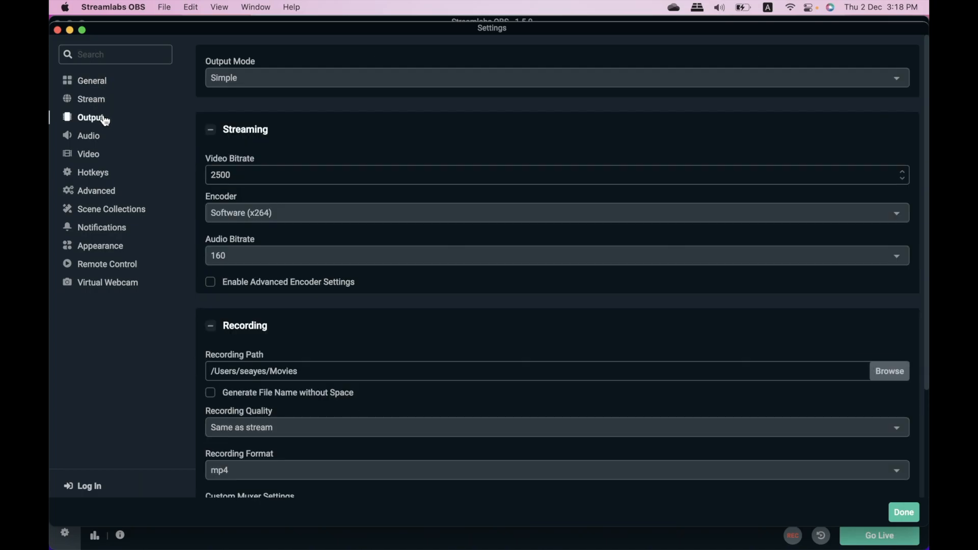
click(250, 77)
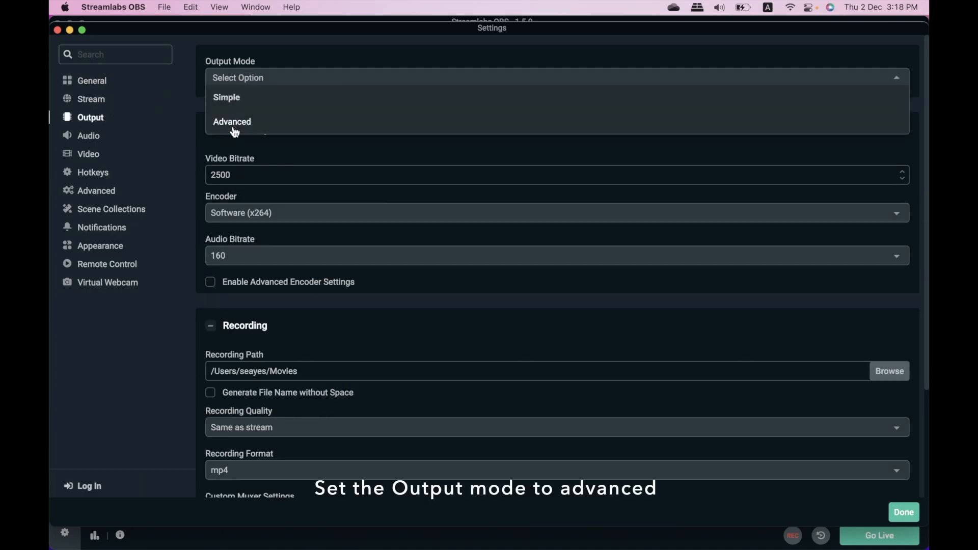
click(233, 123)
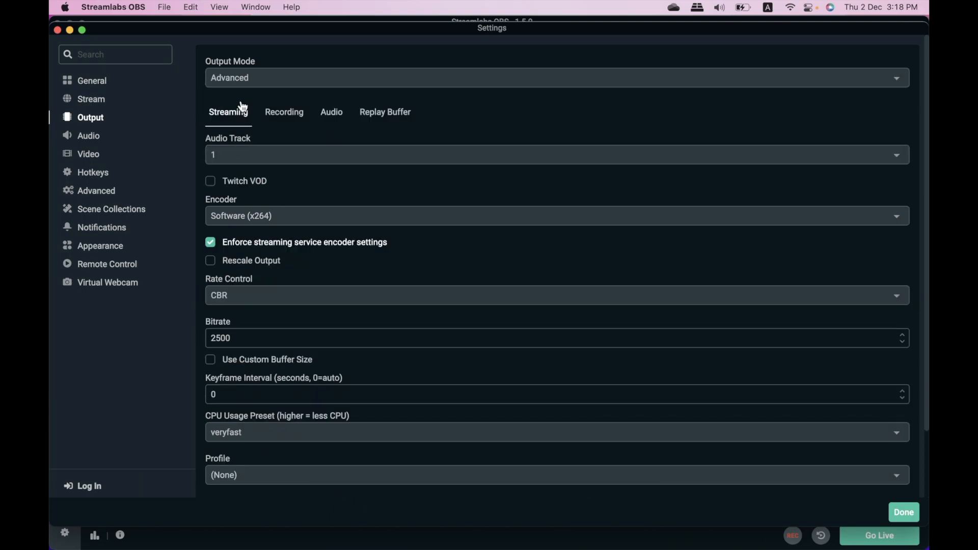
For streaming, choose audio track 1 and the Apple VT H264 Hardware Encoder
click(234, 153)
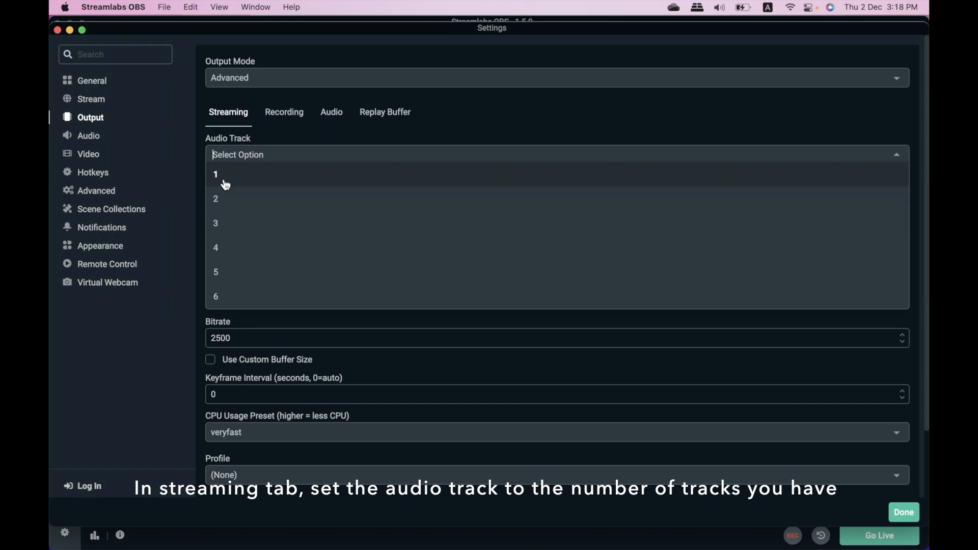
click(226, 181)
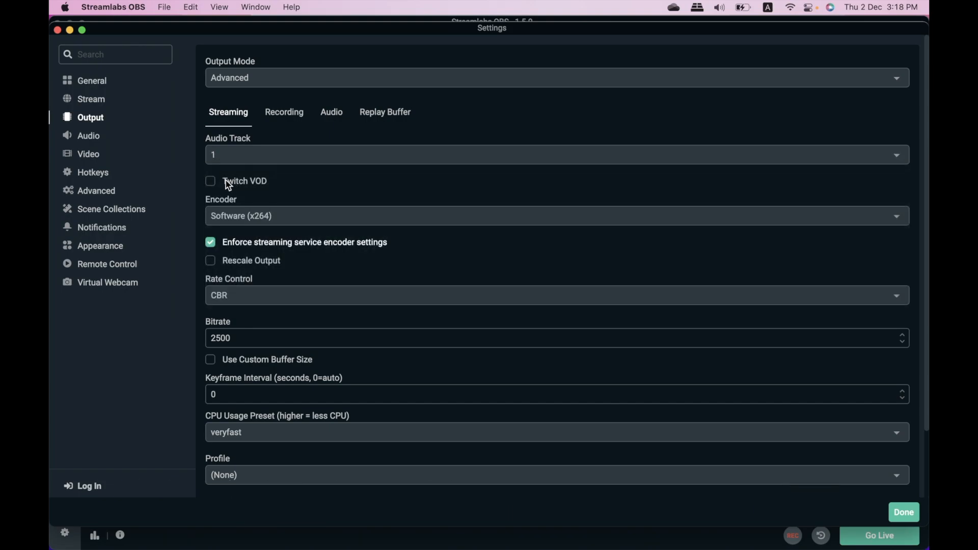
scroll(246, 192, down, 3)
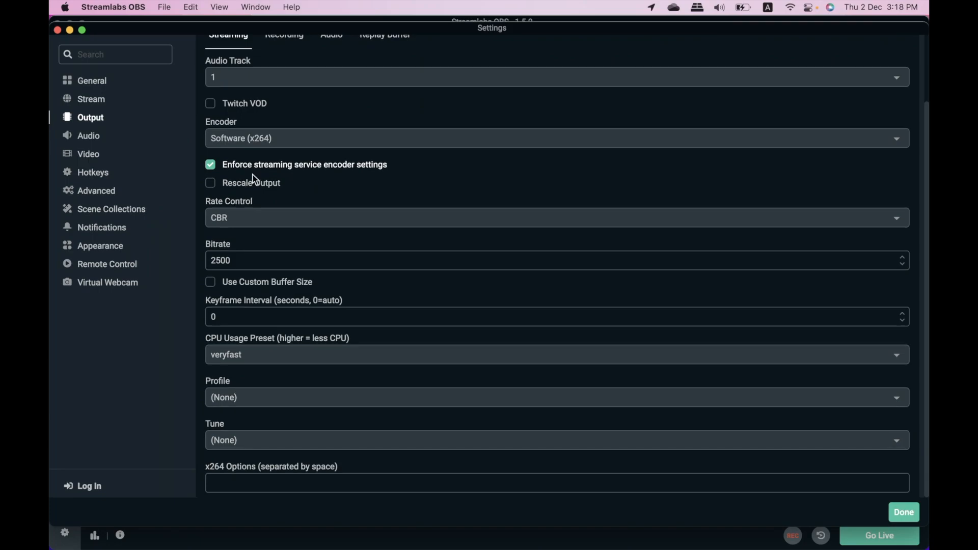
click(264, 139)
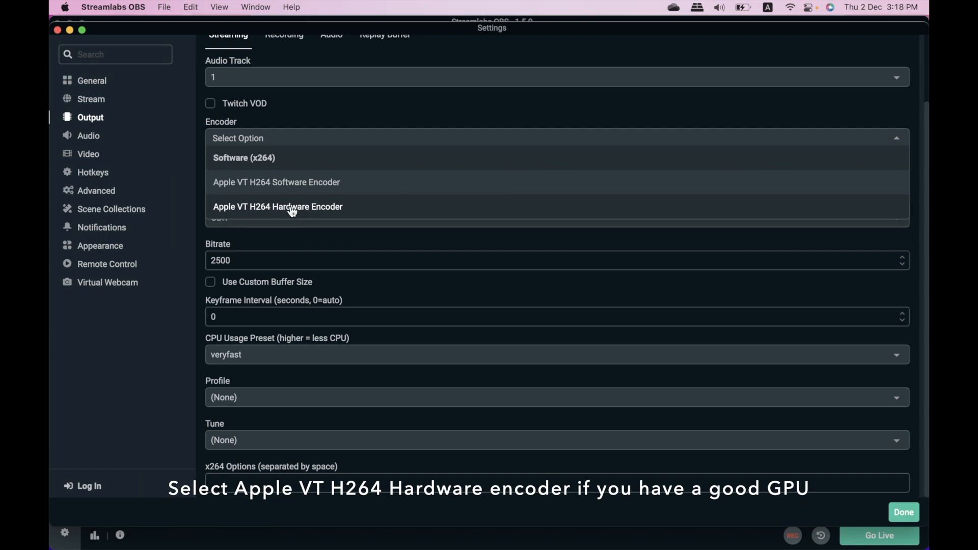
click(318, 208)
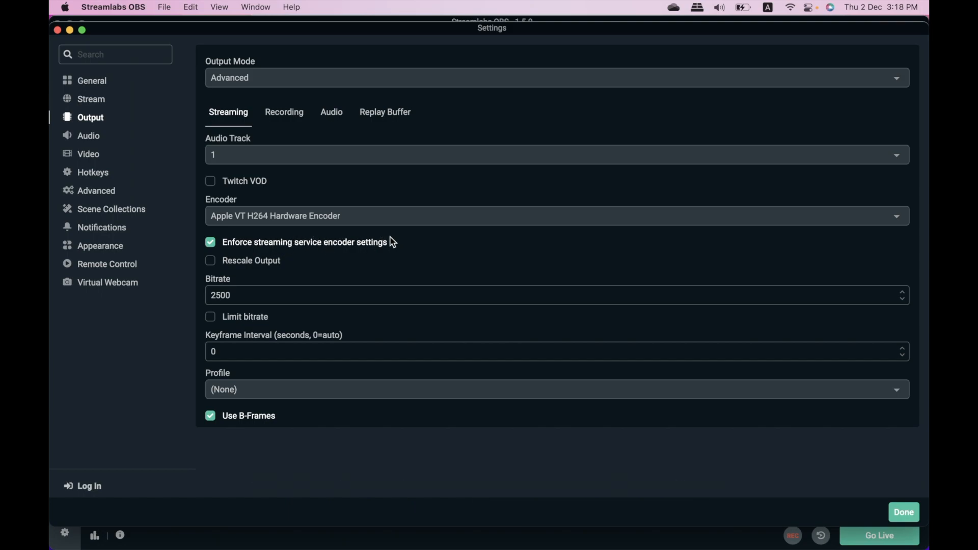
Set the streaming bitrate to 2700
click(252, 296)
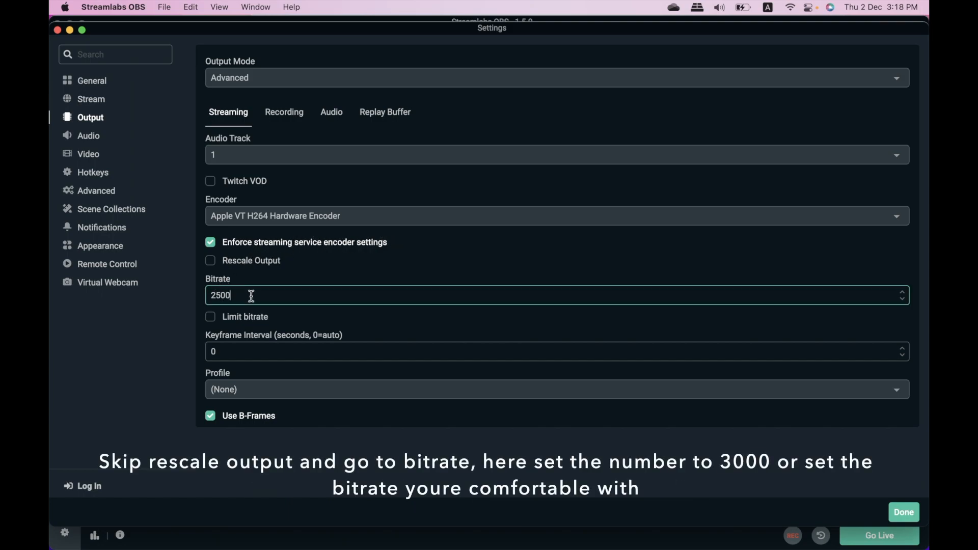
key(BackSpace)
key(BackSpace)
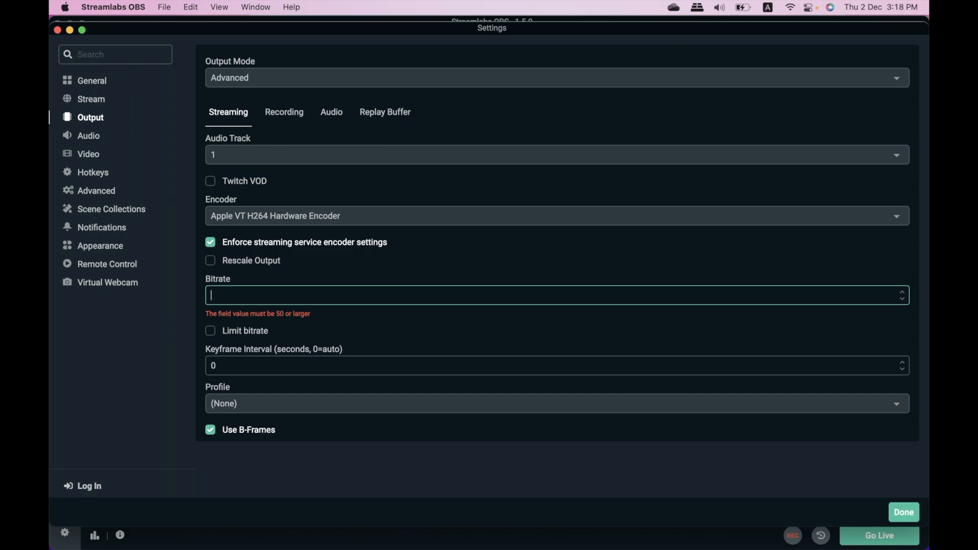
text(300)
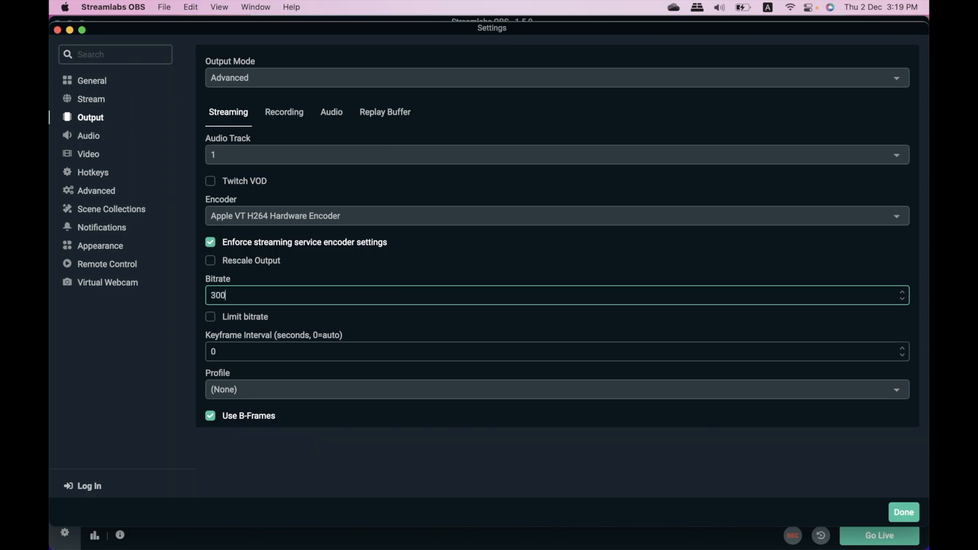
key(BackSpace)
key(BackSpace)
key(BackSpace)
text(2700)
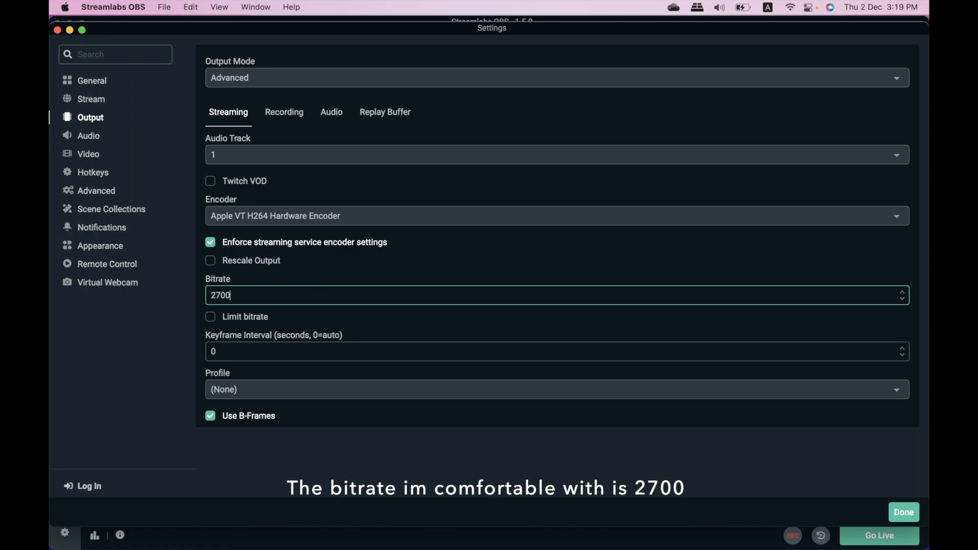
drag(254, 293, 187, 297)
click(282, 277)
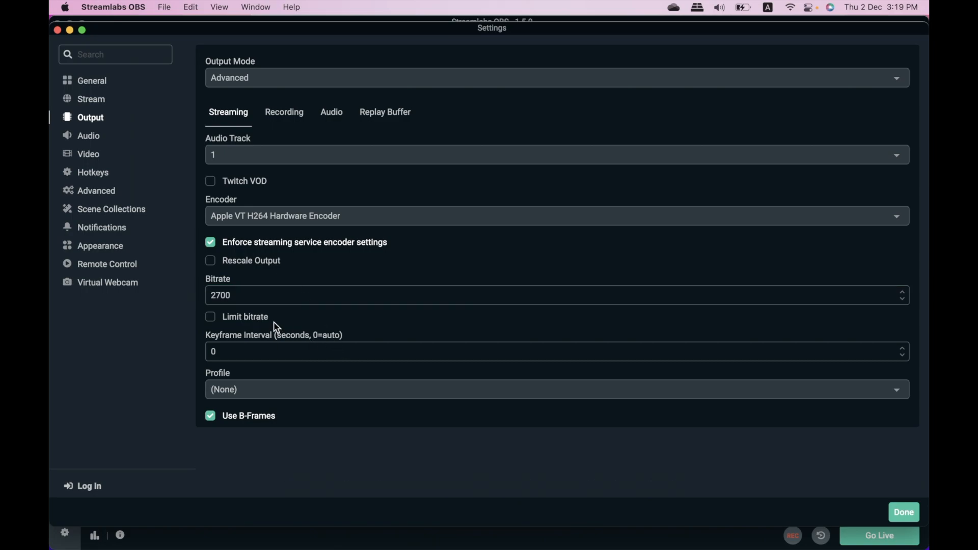
Keep the streaming keyframe interval at 0 and set the encoder profile to high
click(226, 352)
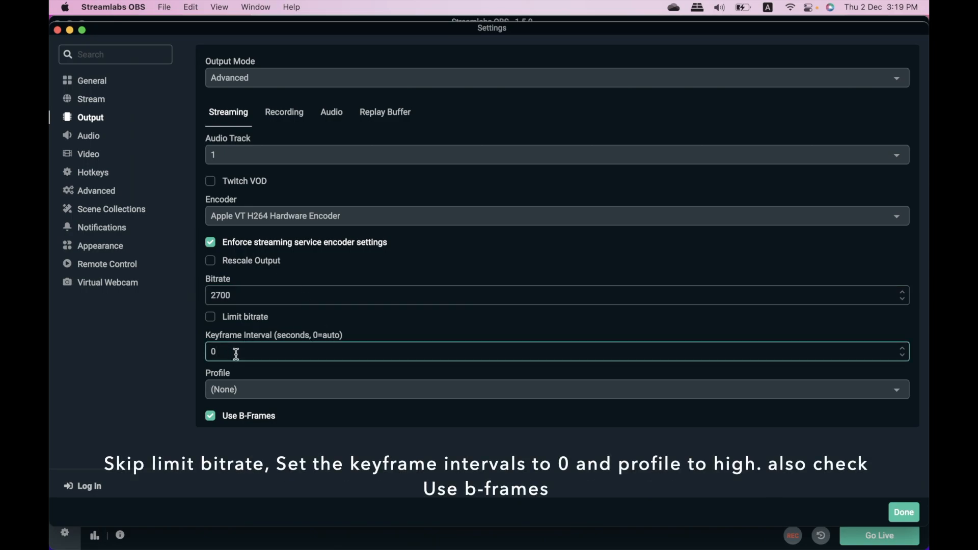
click(260, 393)
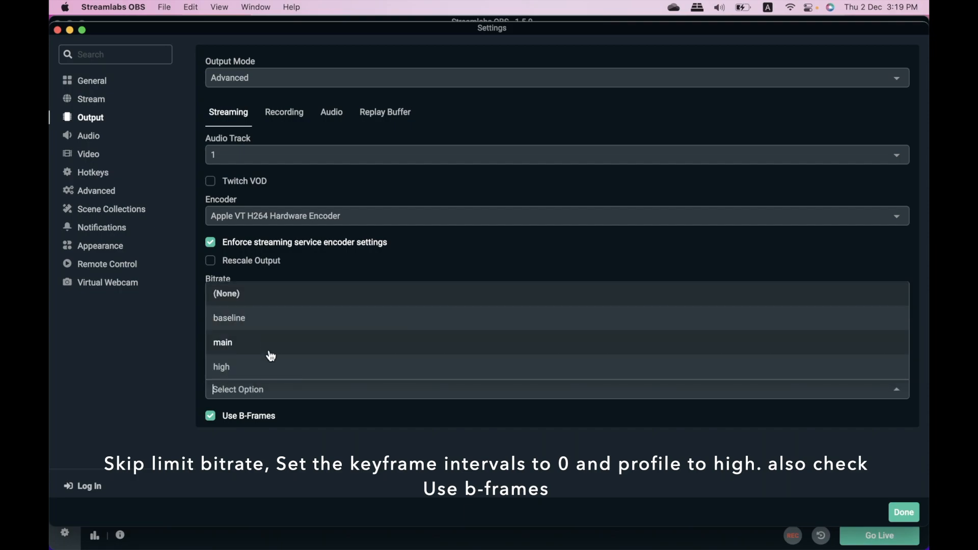
click(271, 369)
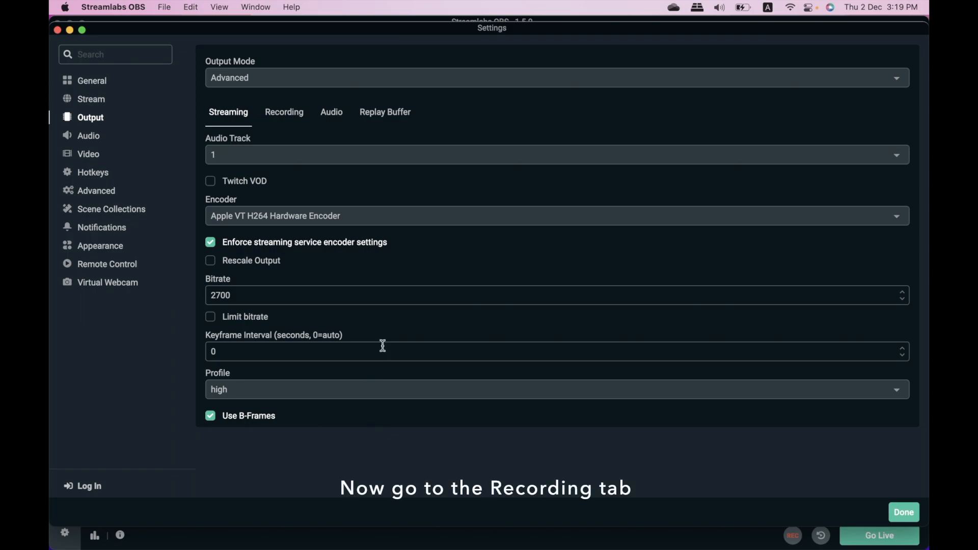
For Standard recording output, set the recording format to mp4 and the encoder to Apple VT H264 Hardware Encoder
click(283, 113)
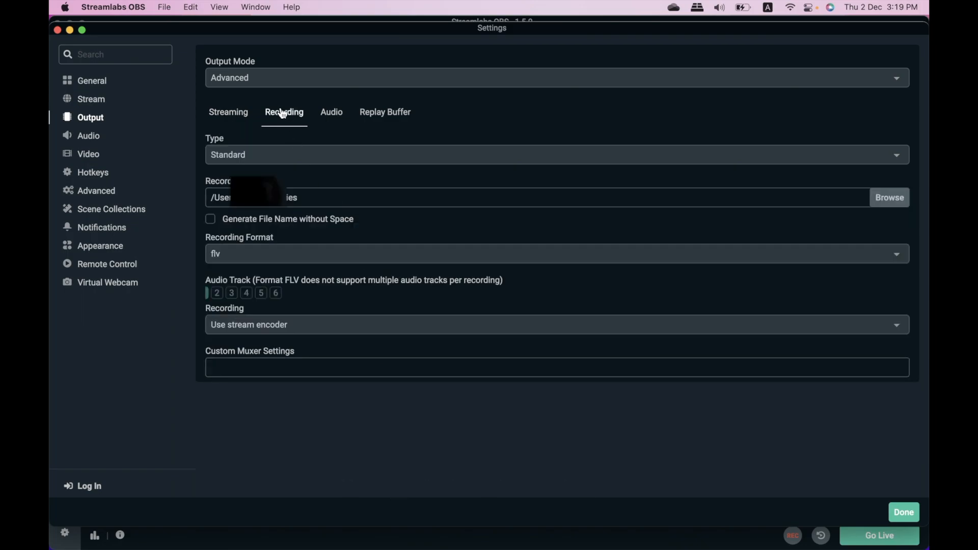
click(277, 158)
click(275, 174)
triple_click(342, 198)
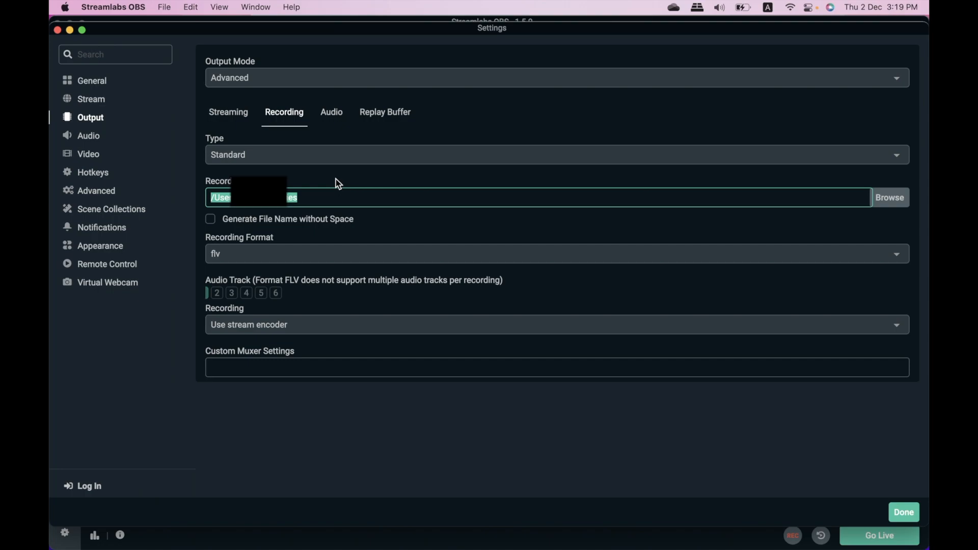
click(334, 177)
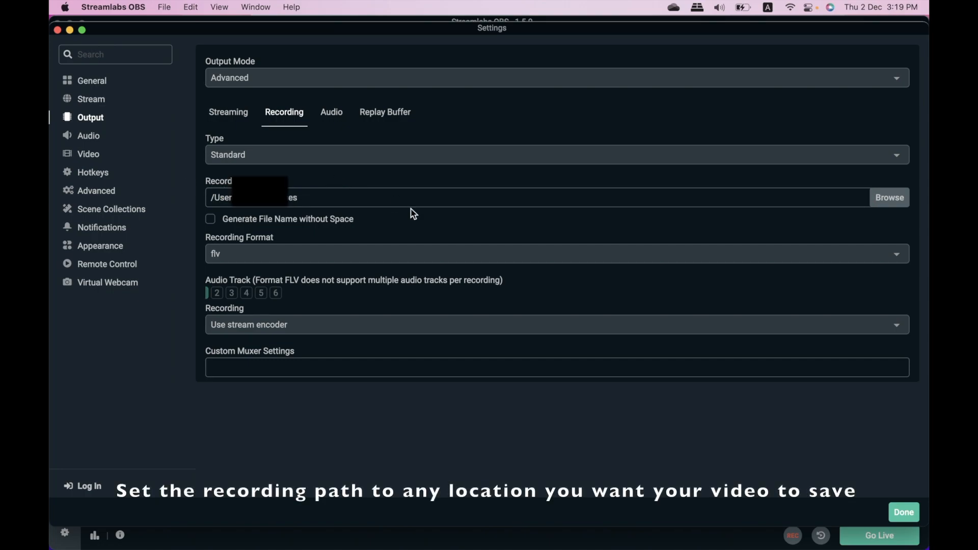
click(253, 254)
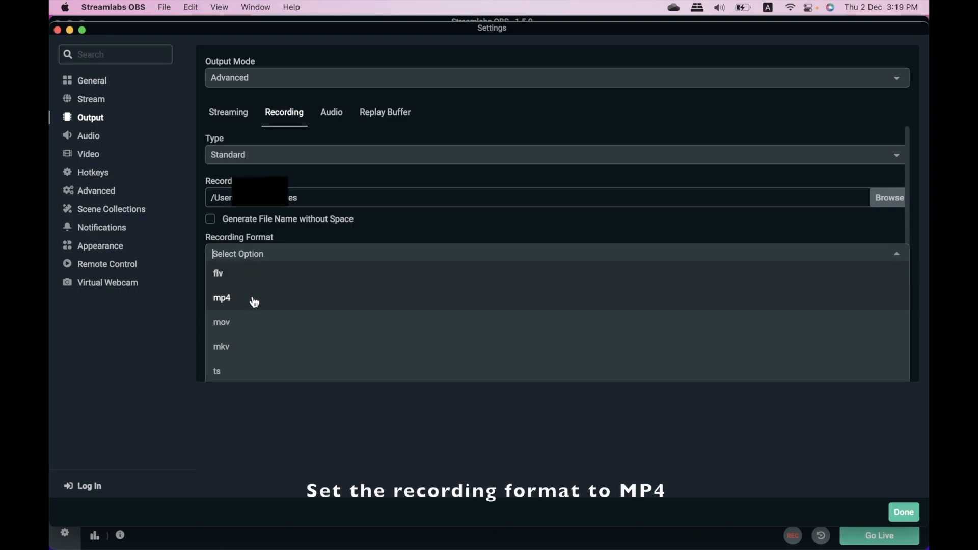
click(255, 302)
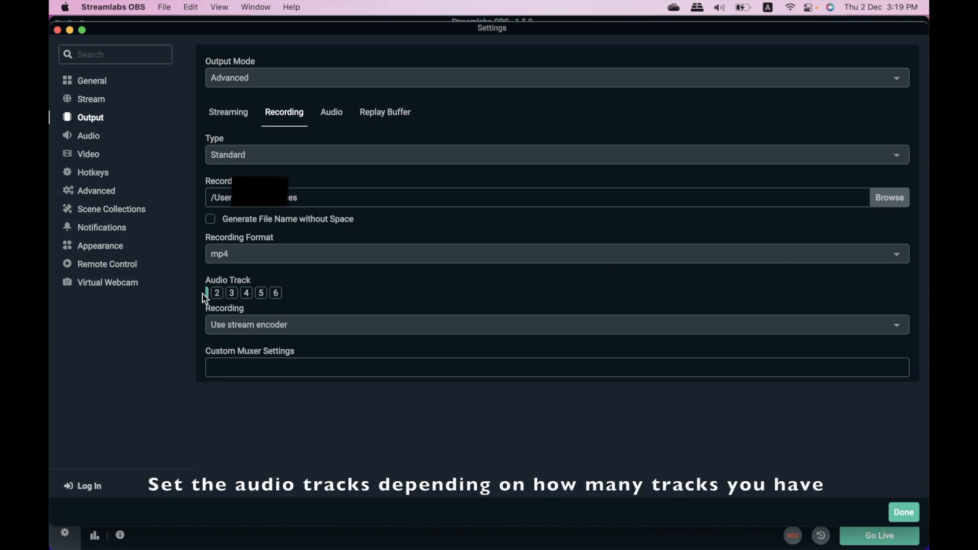
click(254, 325)
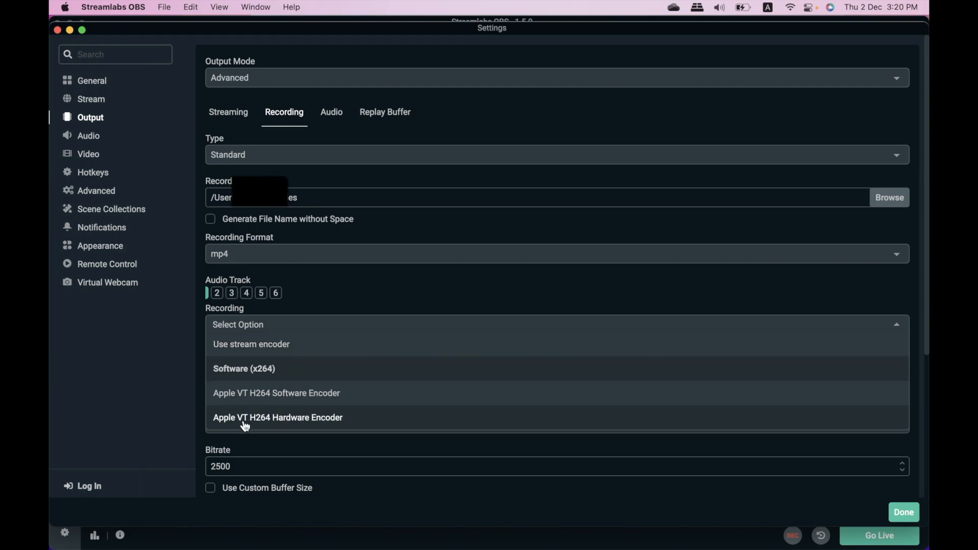
click(319, 419)
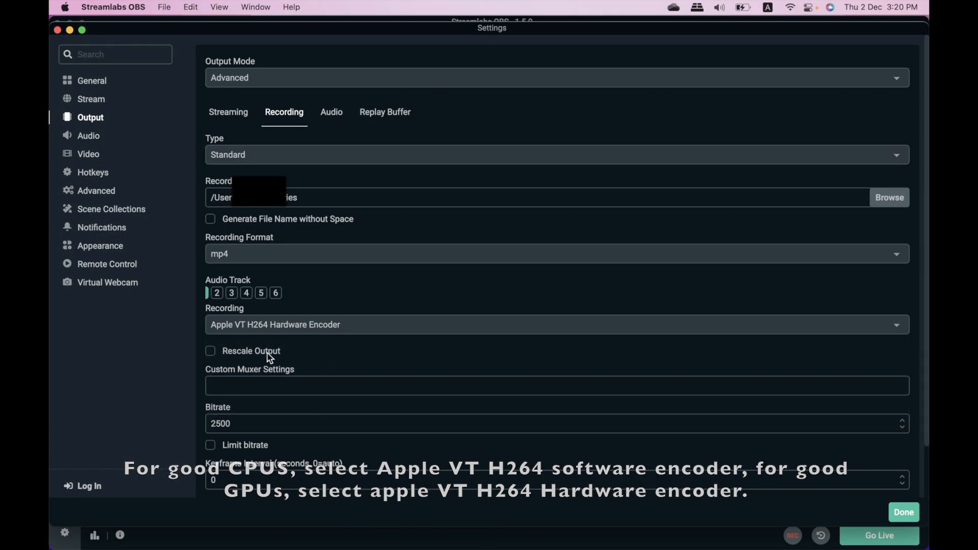
Set the recording bitrate to 2700 and the recording encoder profile to high
scroll(270, 386, down, 2)
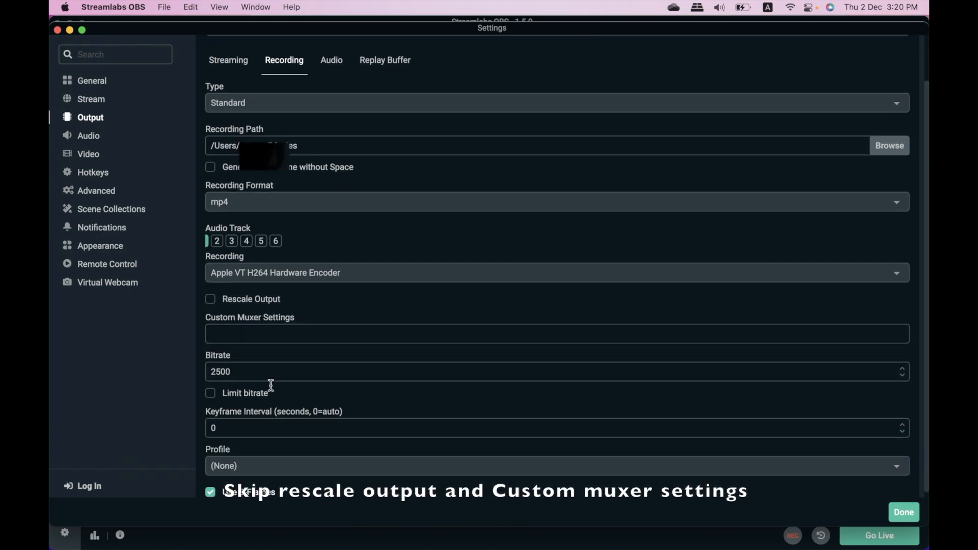
click(264, 376)
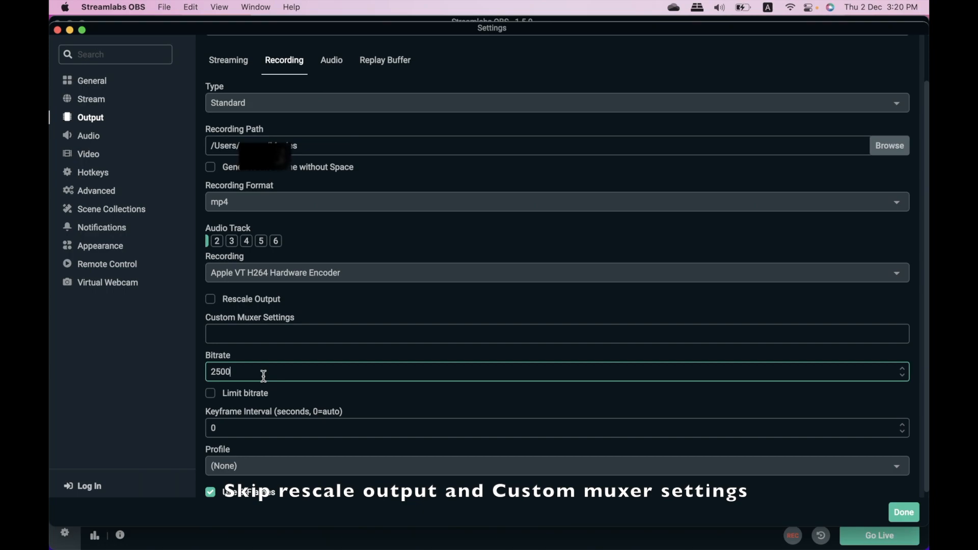
key(BackSpace)
key(BackSpace)
key(BackSpace)
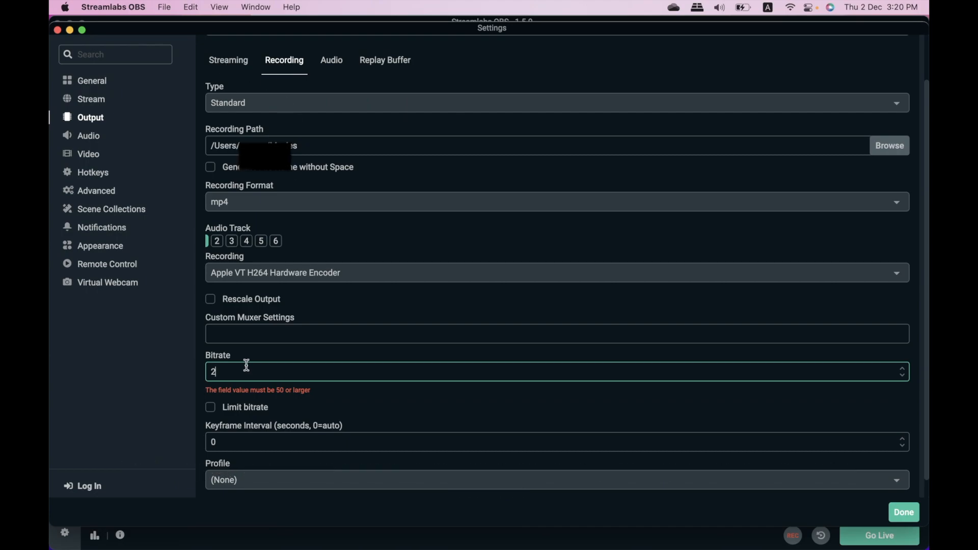
text(00)
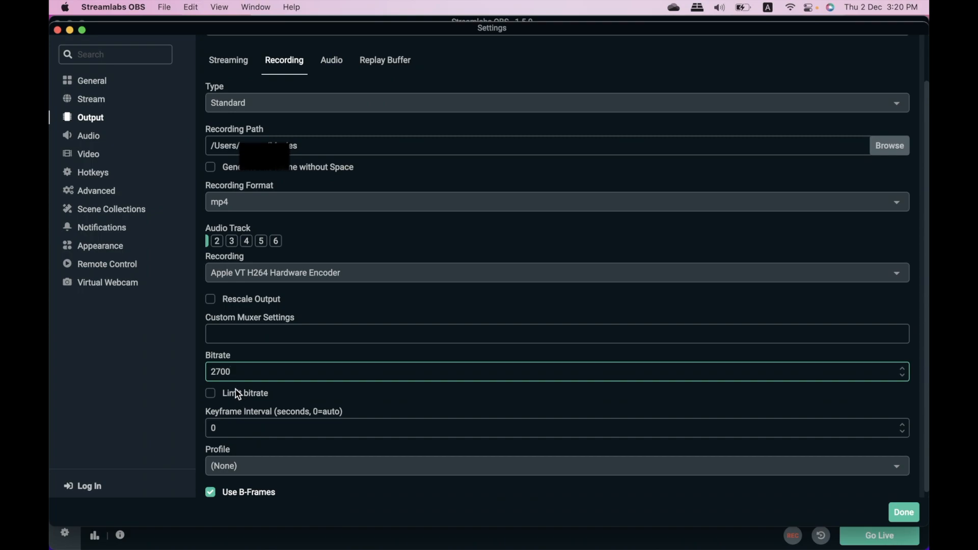
click(262, 471)
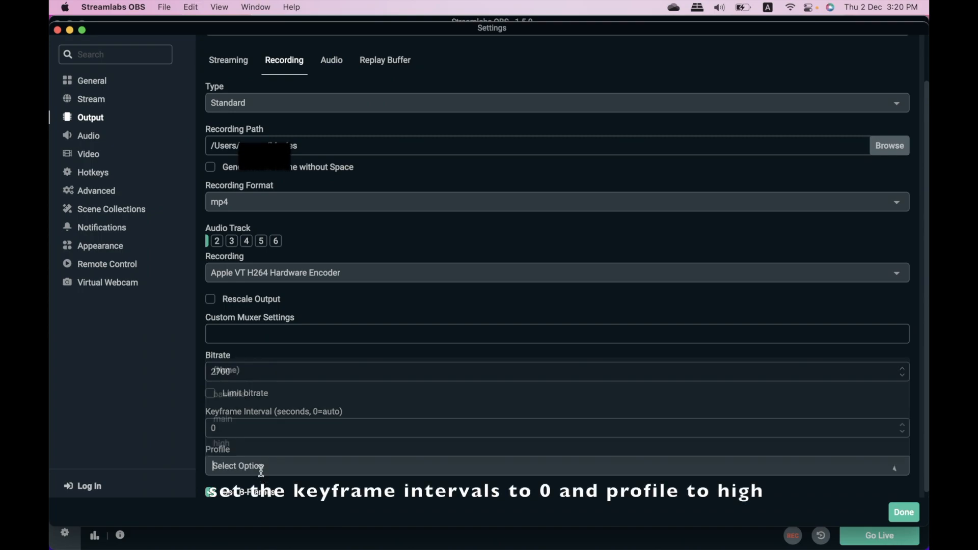
click(269, 445)
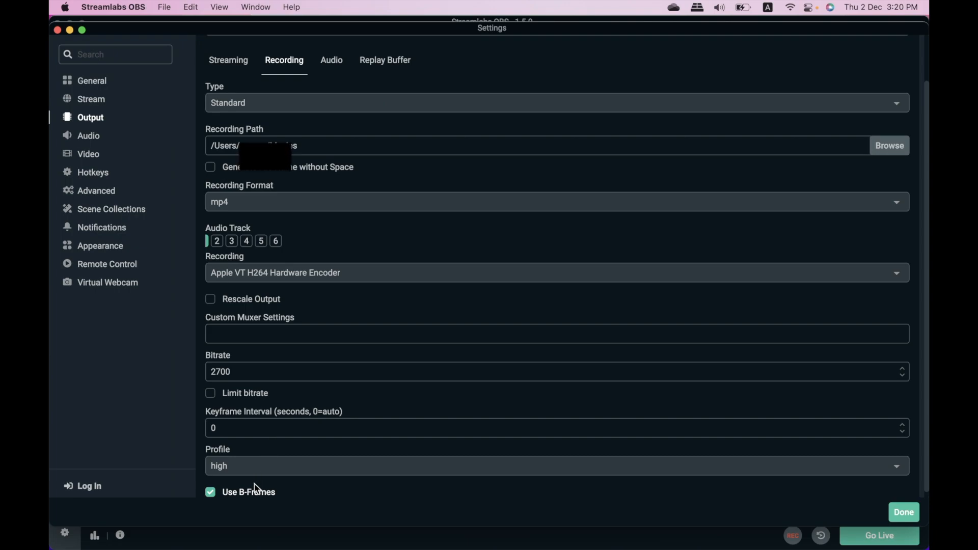
Review the audio output settings and the replay buffer settings
scroll(256, 493, up, 2)
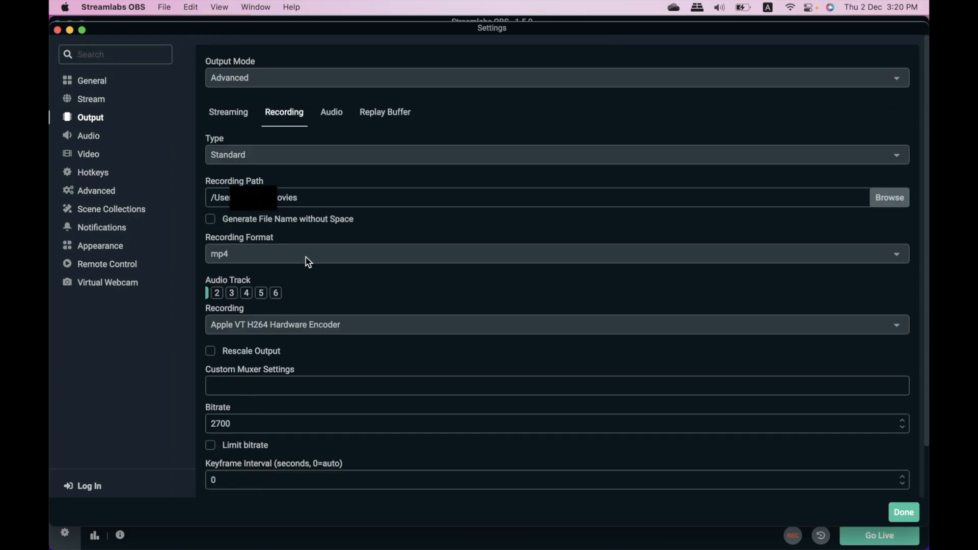
click(336, 112)
click(381, 115)
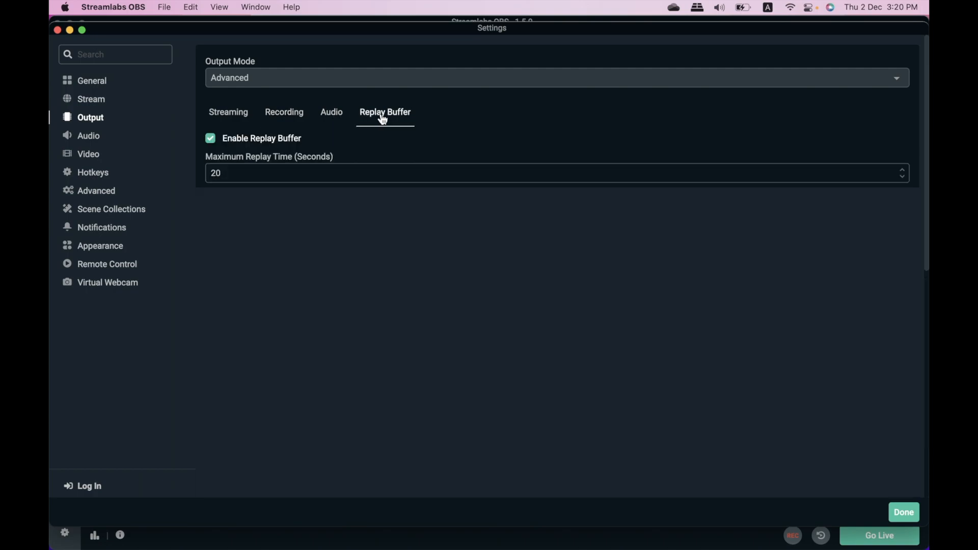
In the audio settings, set the sample rate to 44.1khz
click(91, 138)
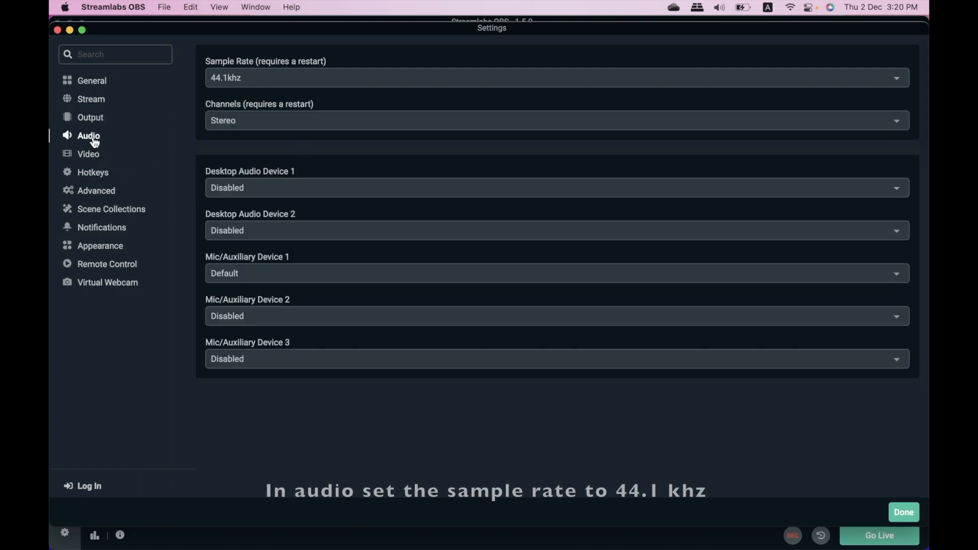
click(275, 80)
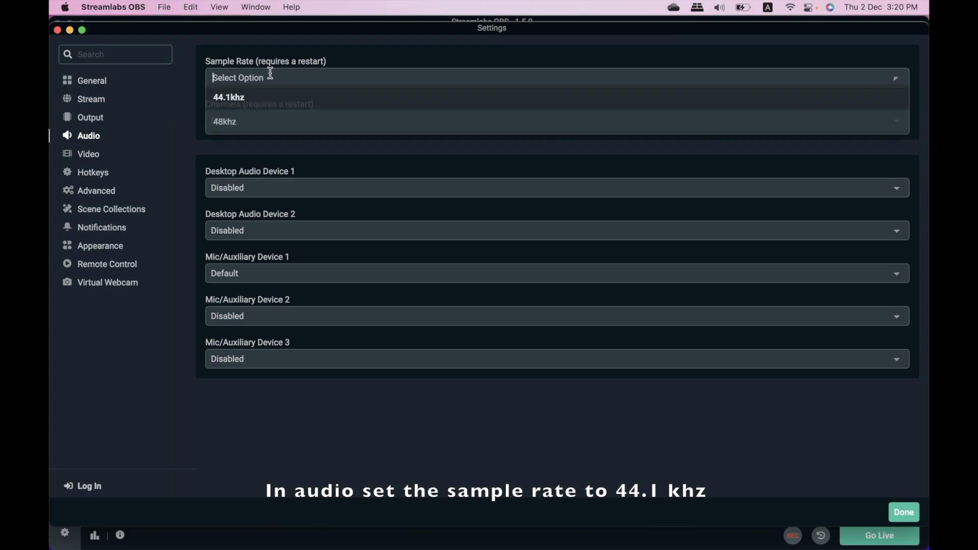
click(248, 98)
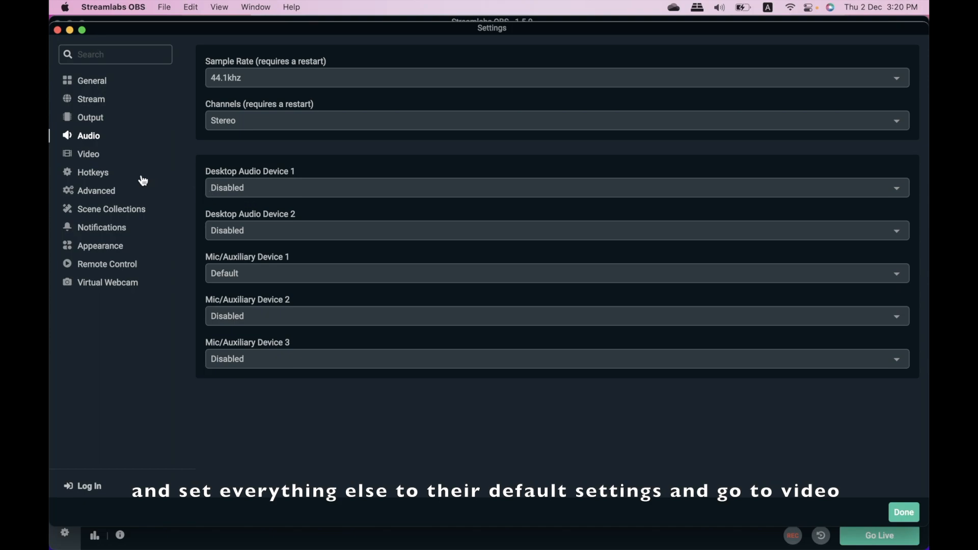
Open the video settings and look up the Mac's built-in display resolution in its system information
click(90, 155)
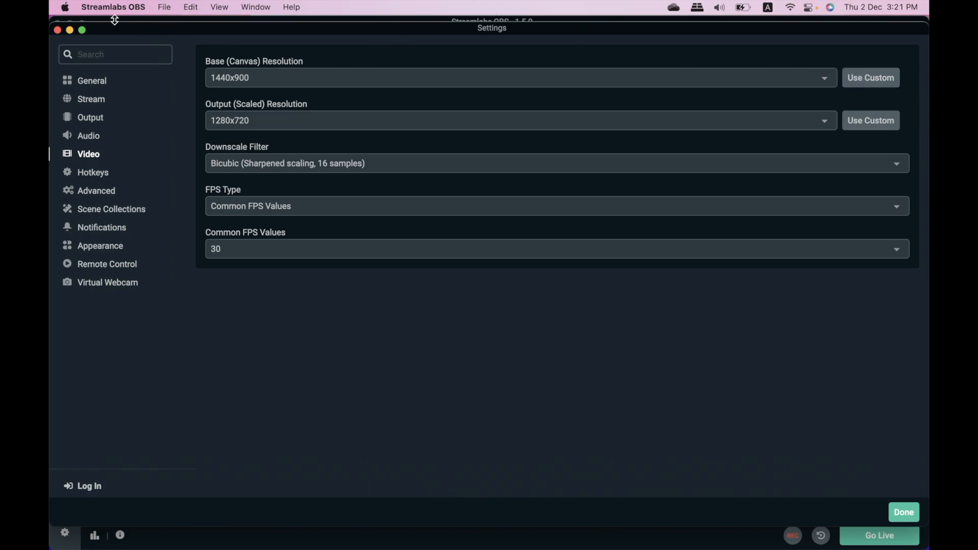
click(66, 7)
click(81, 25)
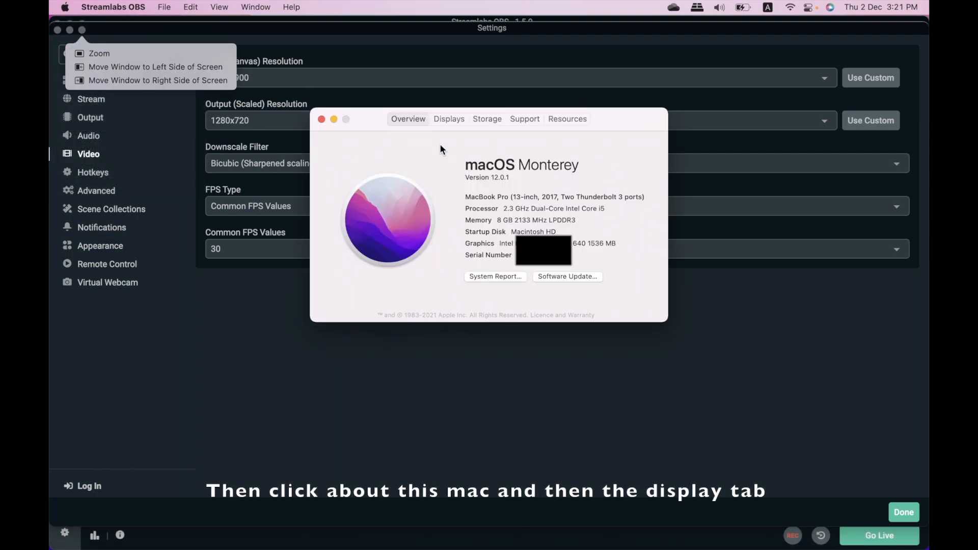
click(453, 118)
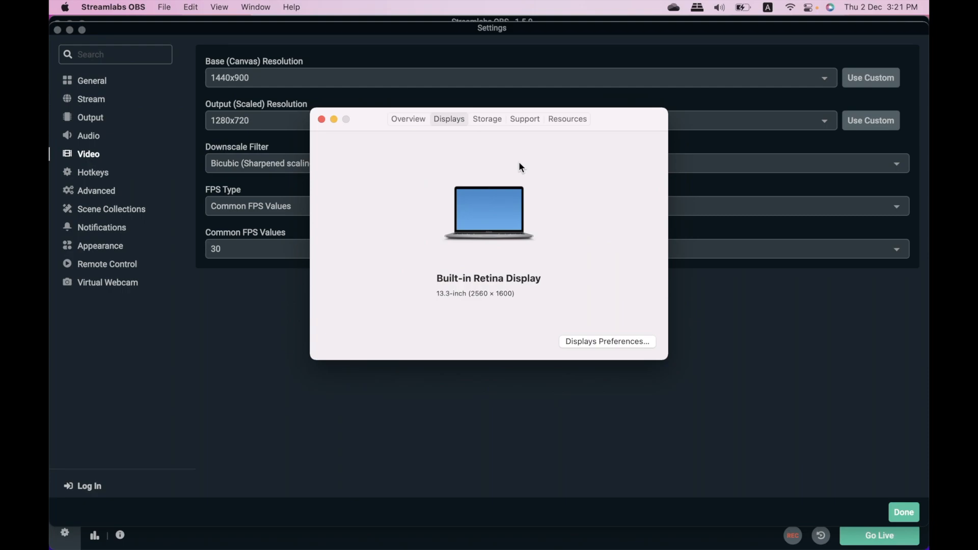
drag(474, 294, 502, 294)
click(521, 293)
click(322, 119)
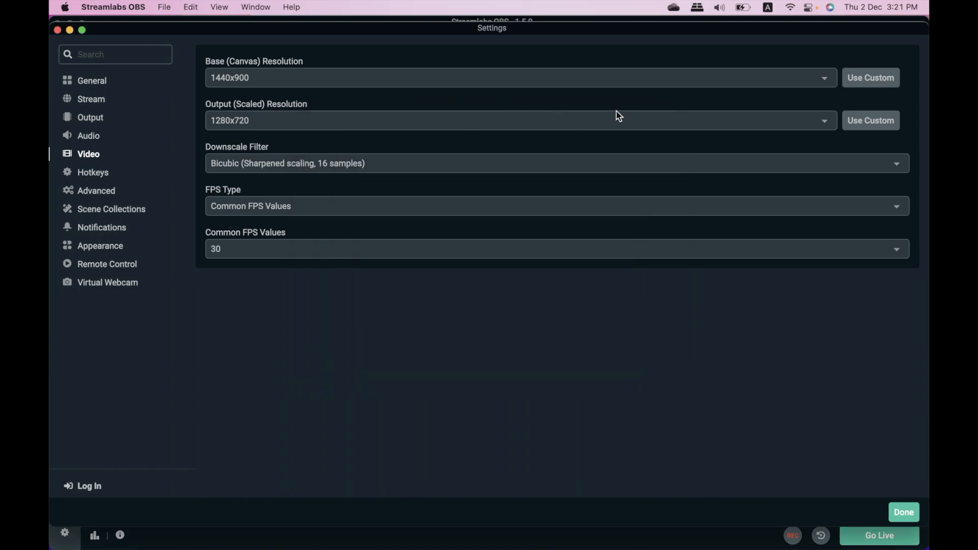
Apply a custom base (canvas) resolution with a width of 2560 and a height of 1600
click(770, 80)
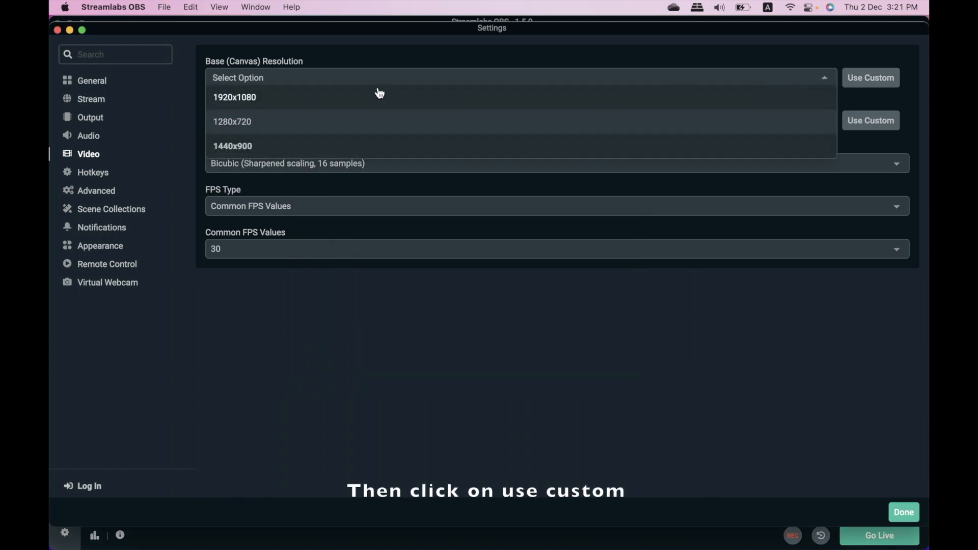
click(544, 54)
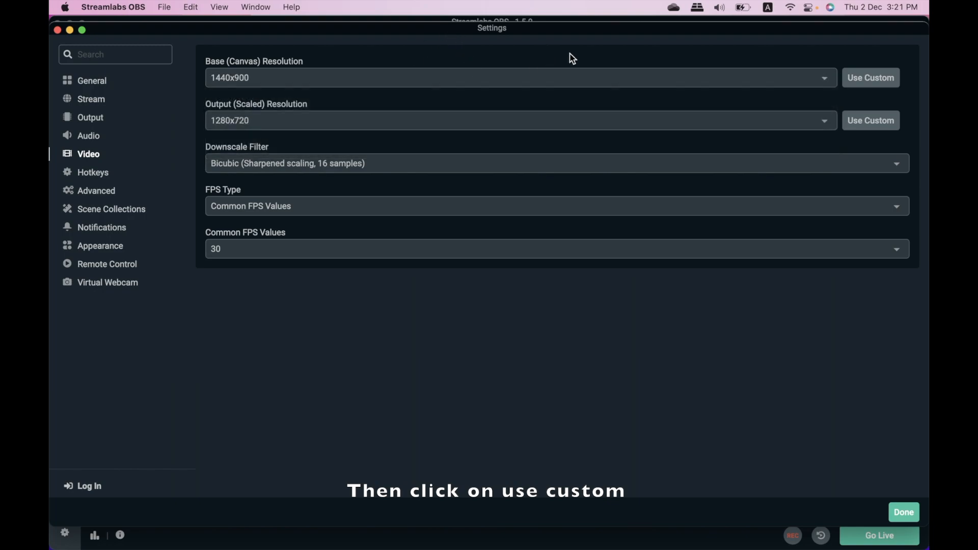
click(856, 83)
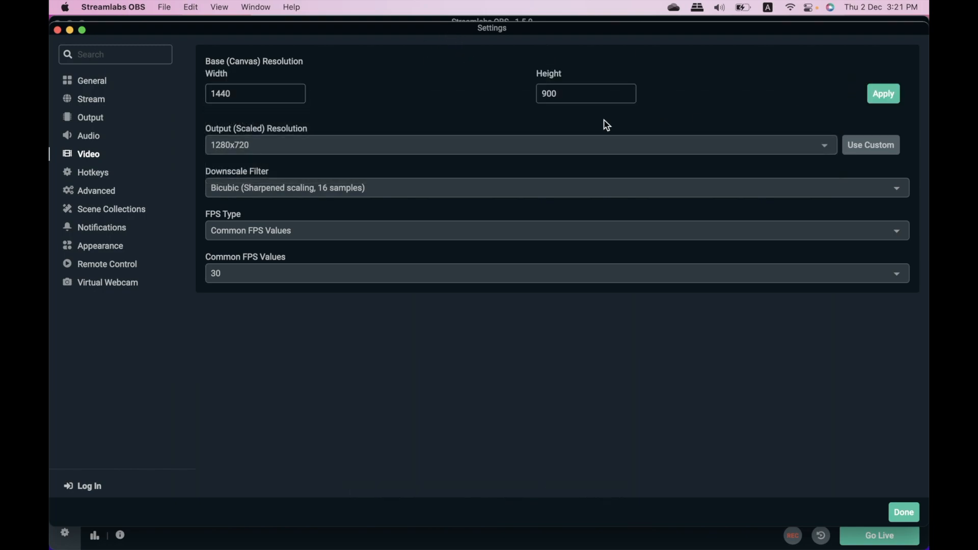
click(280, 96)
key(BackSpace)
key(BackSpace)
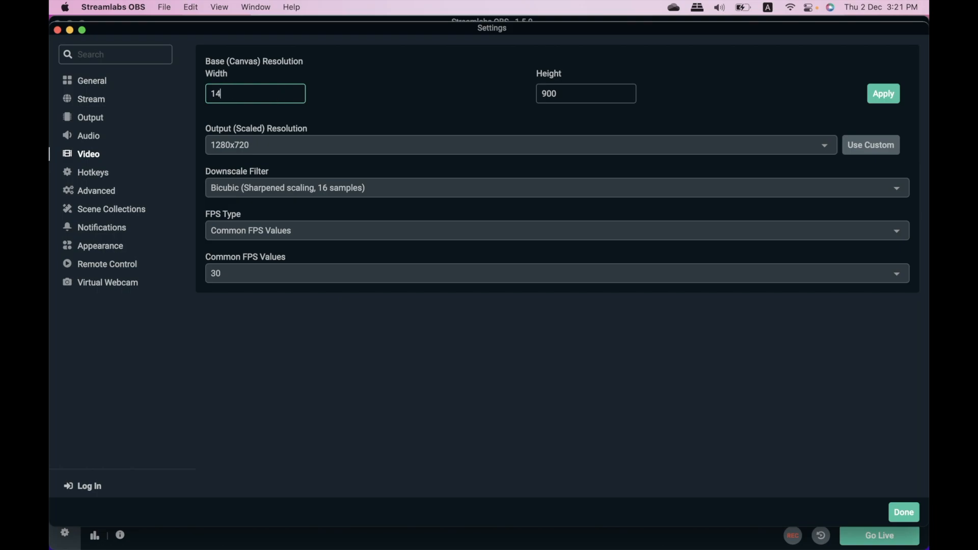
text(2560)
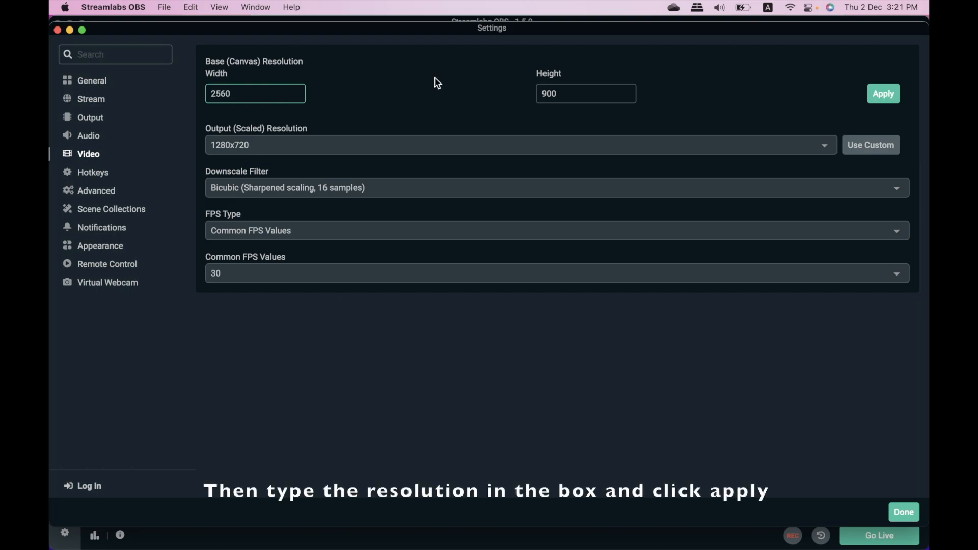
click(613, 92)
text(1600)
click(891, 97)
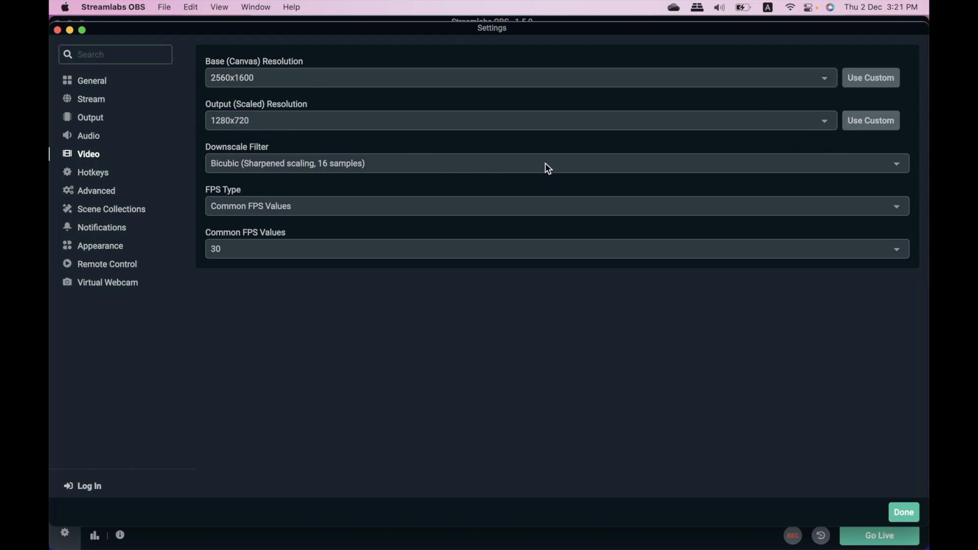
Apply a custom output (scaled) resolution of 2560 wide by 1600 high
click(867, 123)
click(259, 136)
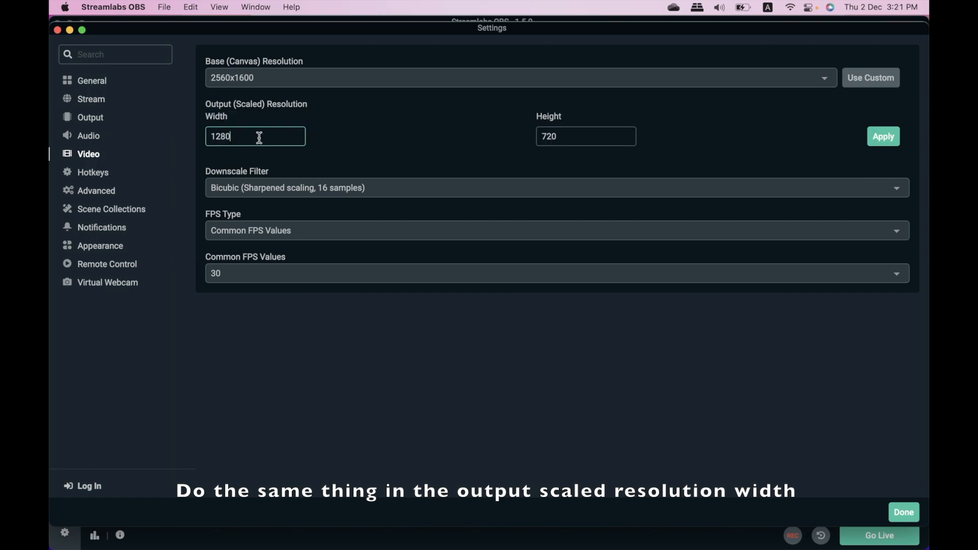
key(BackSpace)
key(BackSpace)
key(BackSpace)
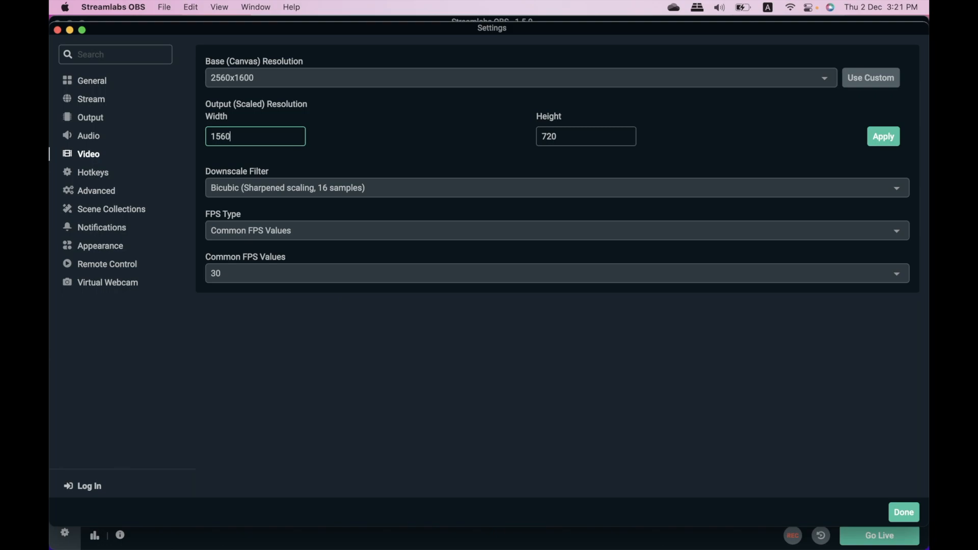
key(BackSpace)
click(608, 136)
key(BackSpace)
key(BackSpace)
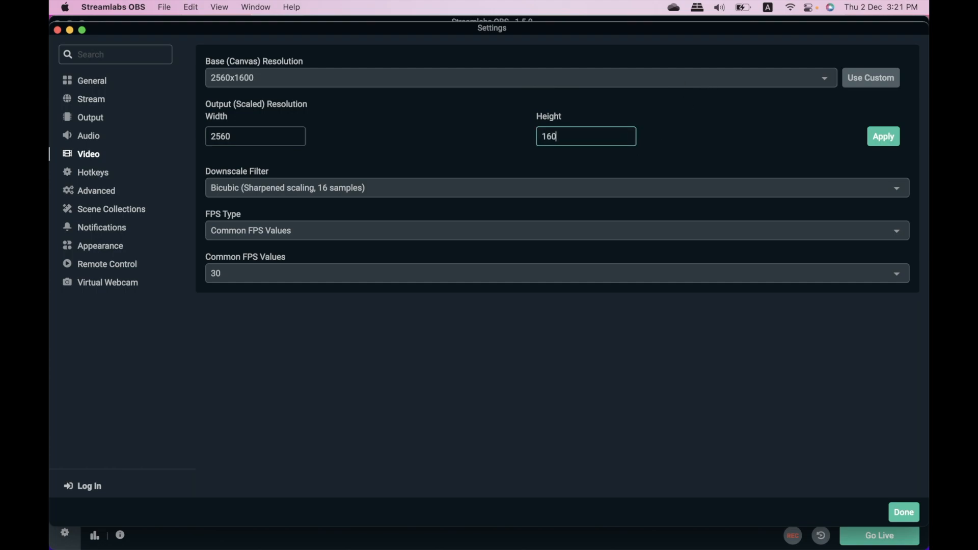
click(883, 136)
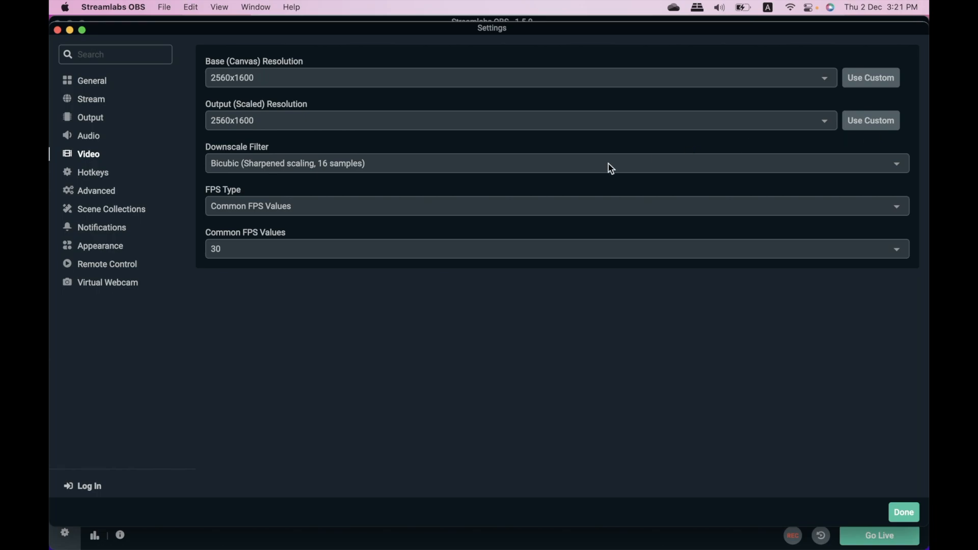
Set the downscale filter to Lanczos (Sharpened scaling, 32 samples) and the FPS type to Integer FPS Value
click(476, 164)
click(432, 232)
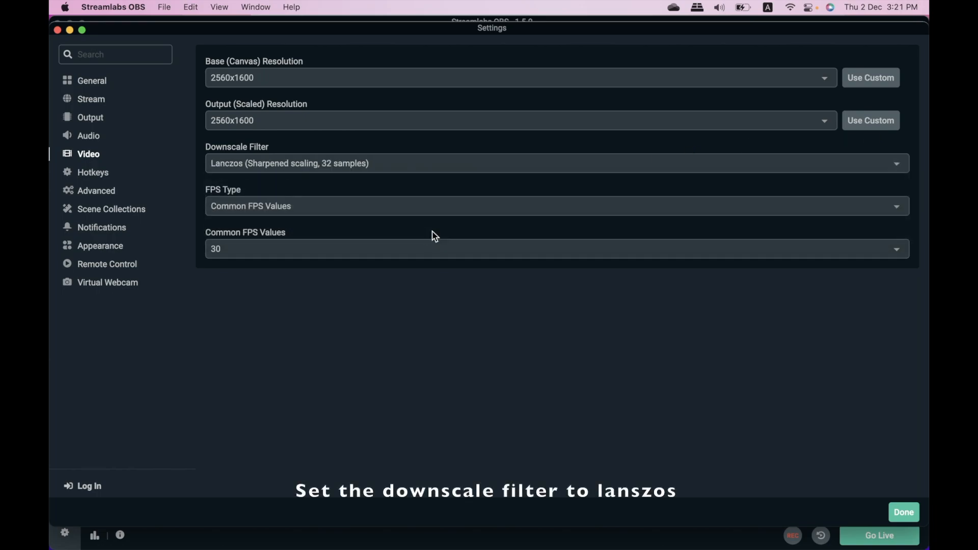
click(375, 208)
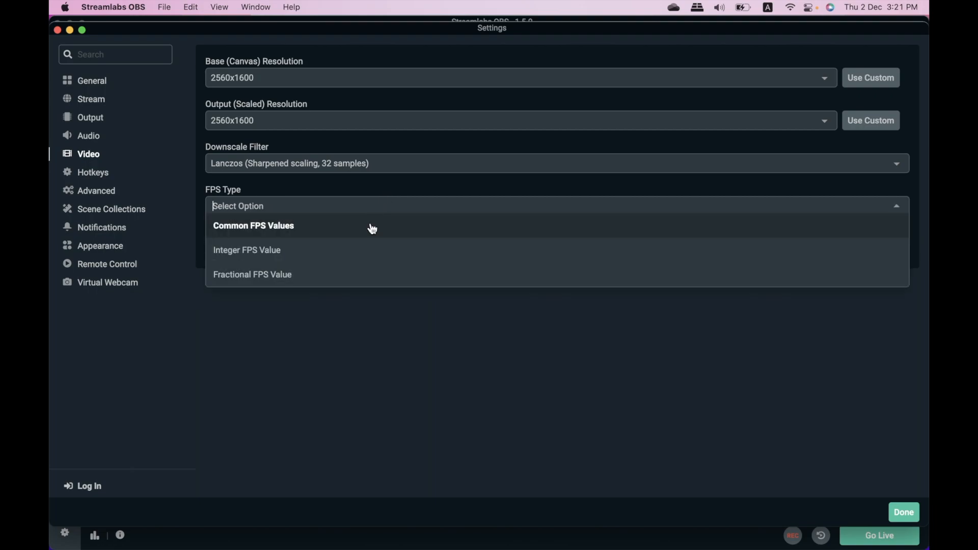
click(334, 248)
Set the integer FPS value to 36
click(332, 245)
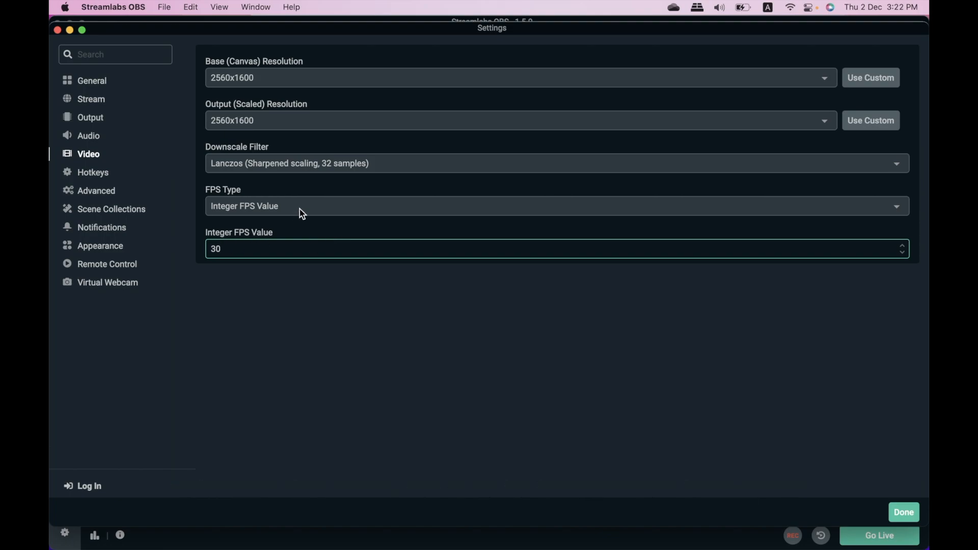
key(BackSpace)
key(BackSpace)
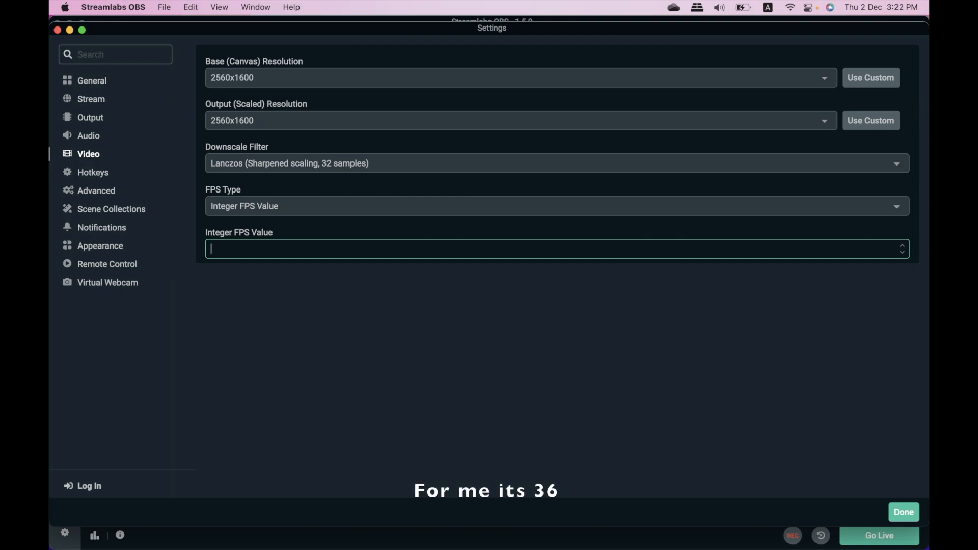
text(36)
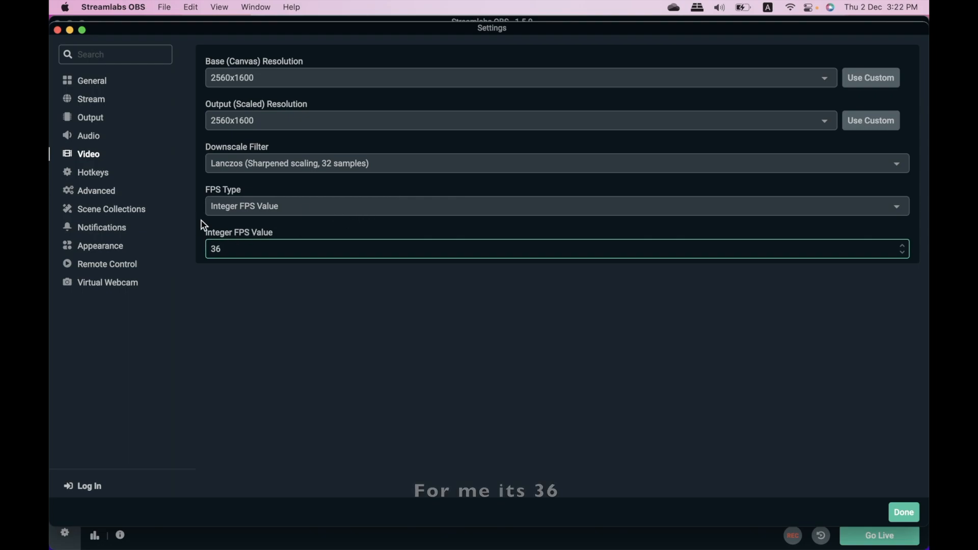
Review the available hotkey settings for streaming, recording and scenes
click(83, 180)
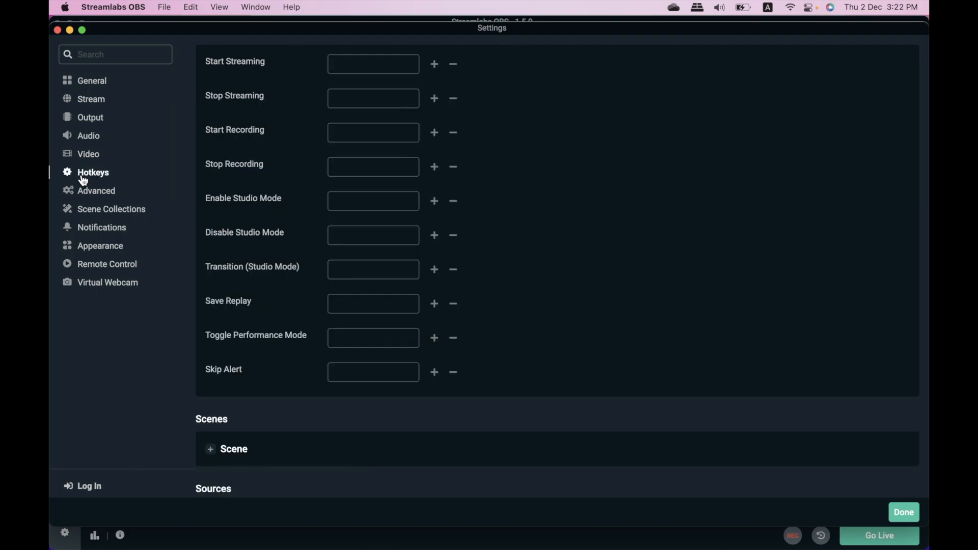
scroll(374, 275, down, 1)
scroll(373, 290, up, 1)
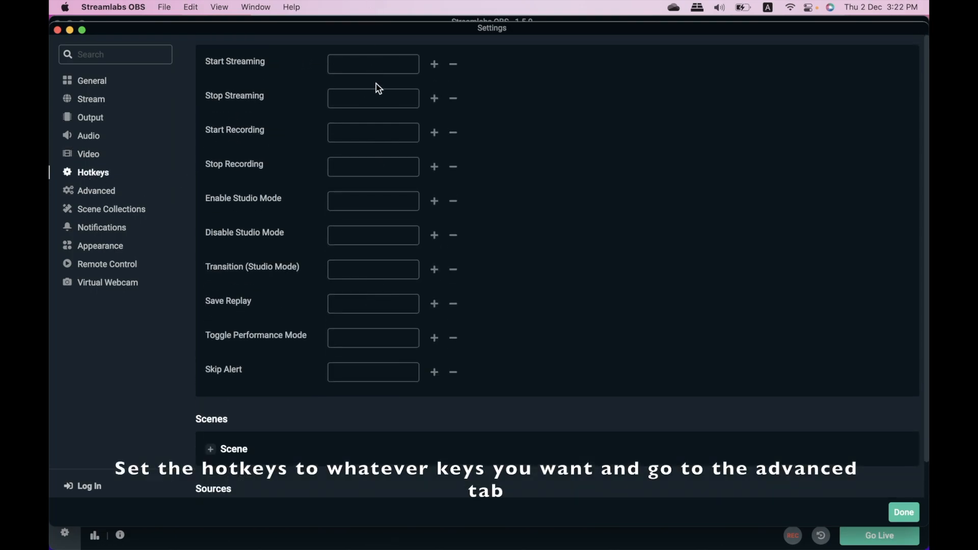
In the advanced video settings, choose color format NV12, YUV color space 709 and YUV color range Partial
click(112, 196)
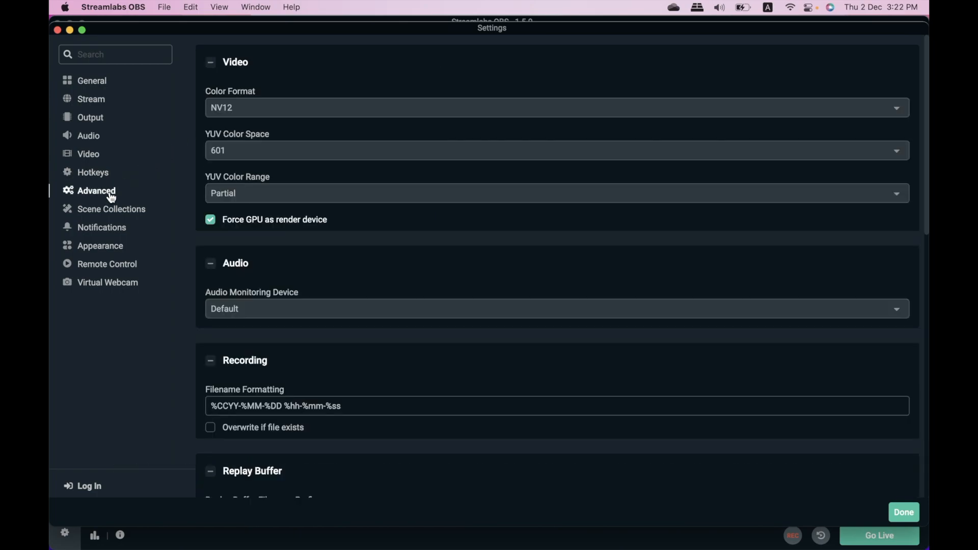
click(239, 114)
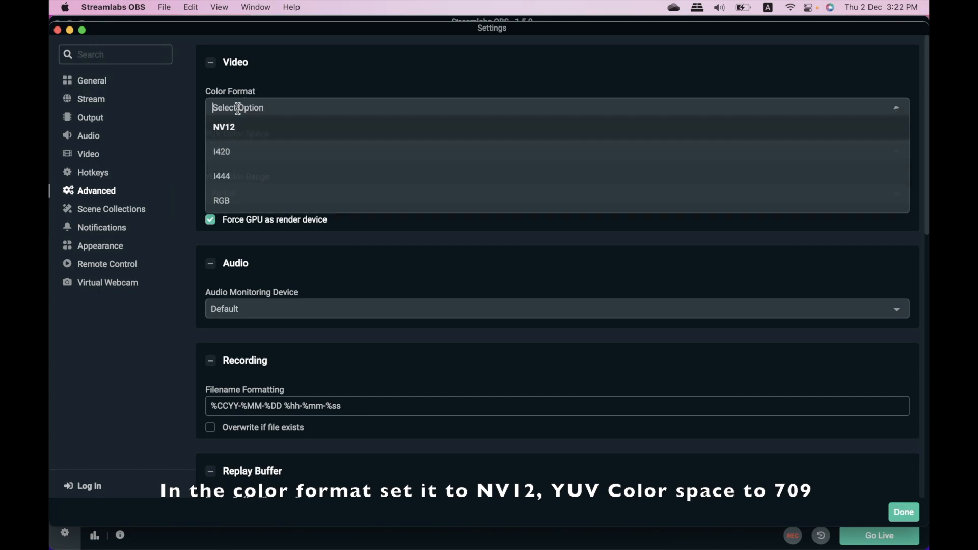
click(240, 134)
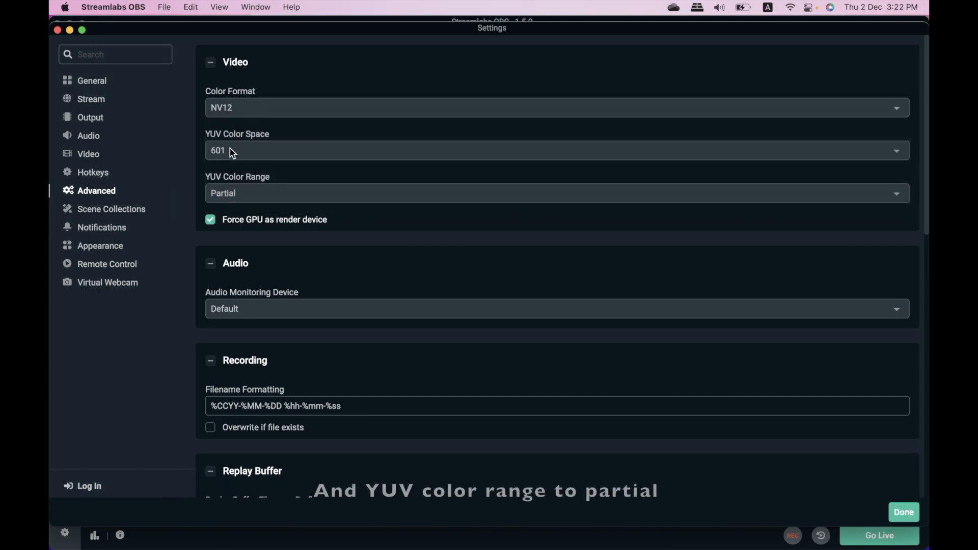
click(231, 152)
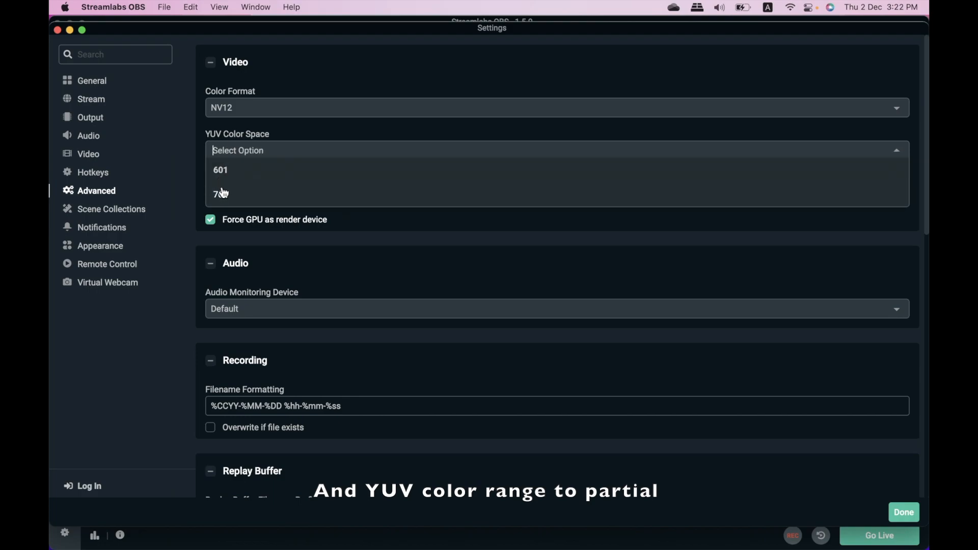
click(223, 193)
click(250, 193)
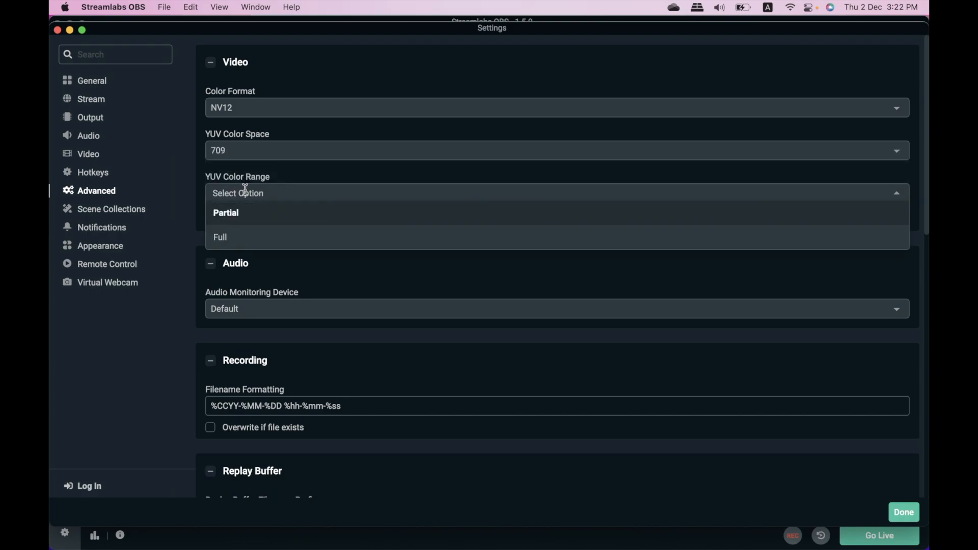
click(230, 214)
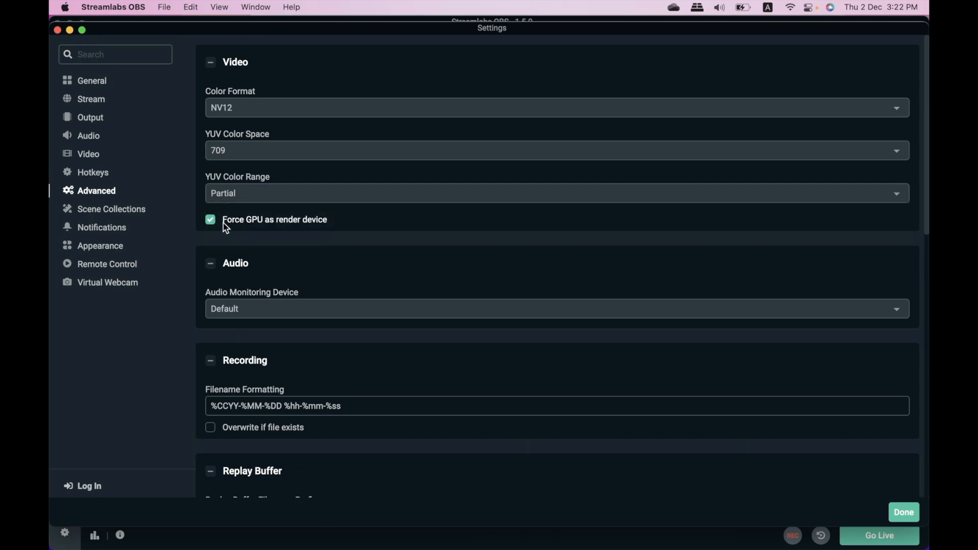
Enable dynamically changing the bitrate when dropping frames in the advanced network settings, and finish the settings
scroll(245, 228, down, 4)
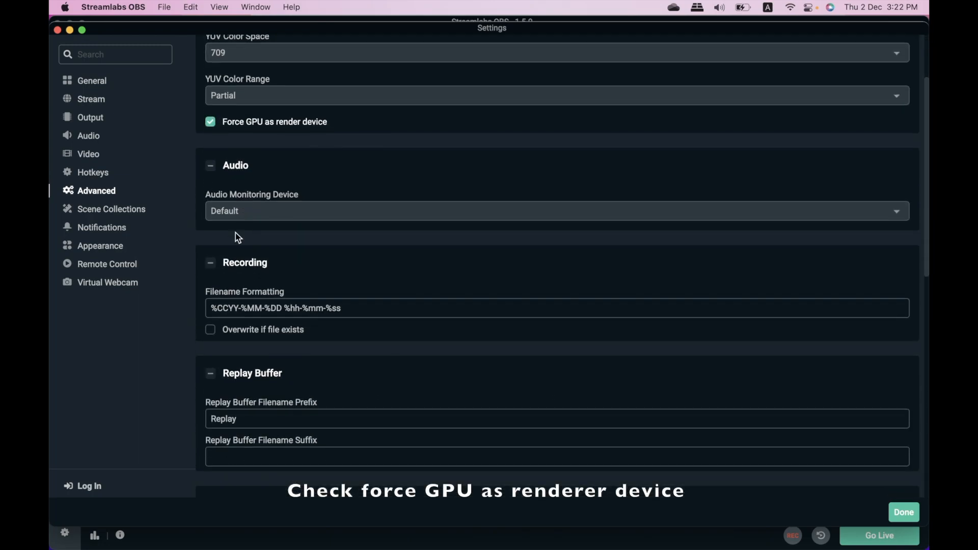
scroll(212, 262, down, 2)
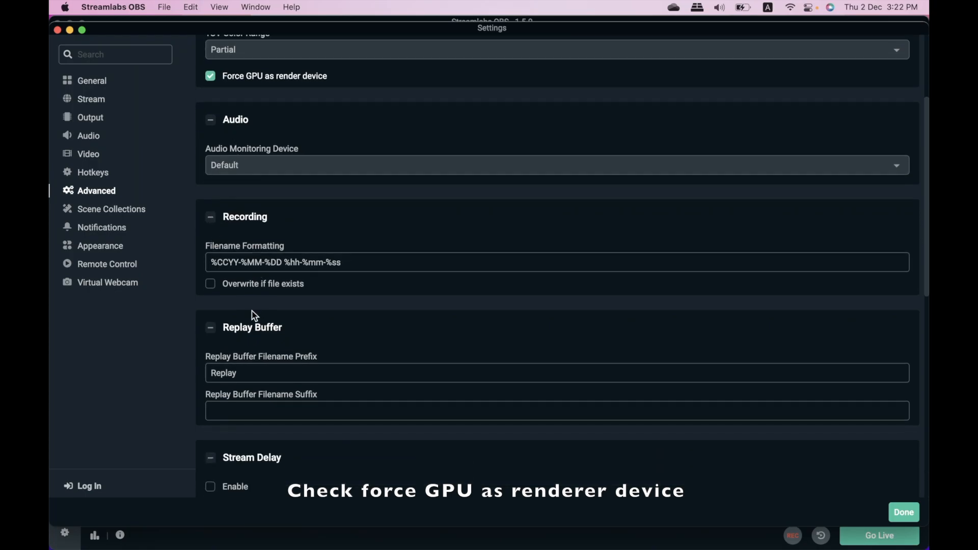
scroll(253, 315, down, 15)
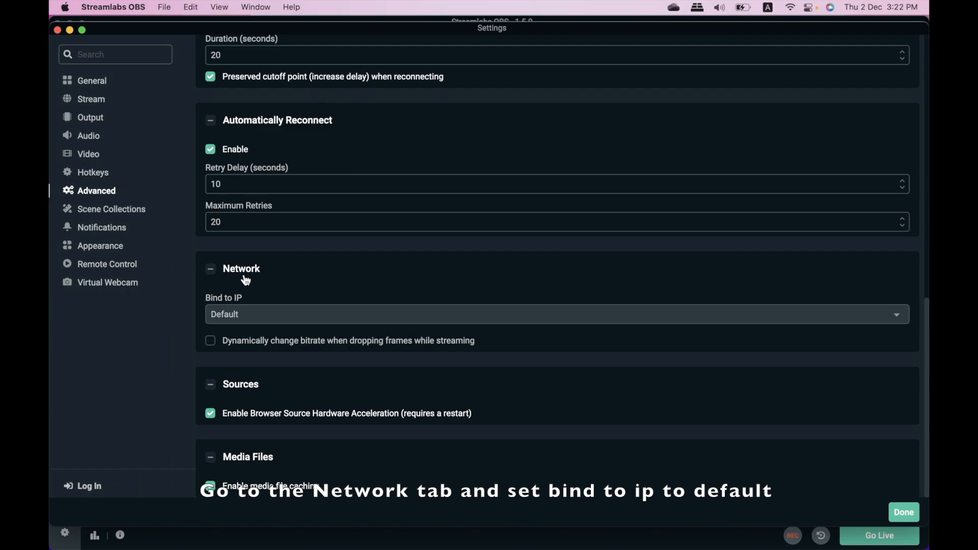
click(211, 342)
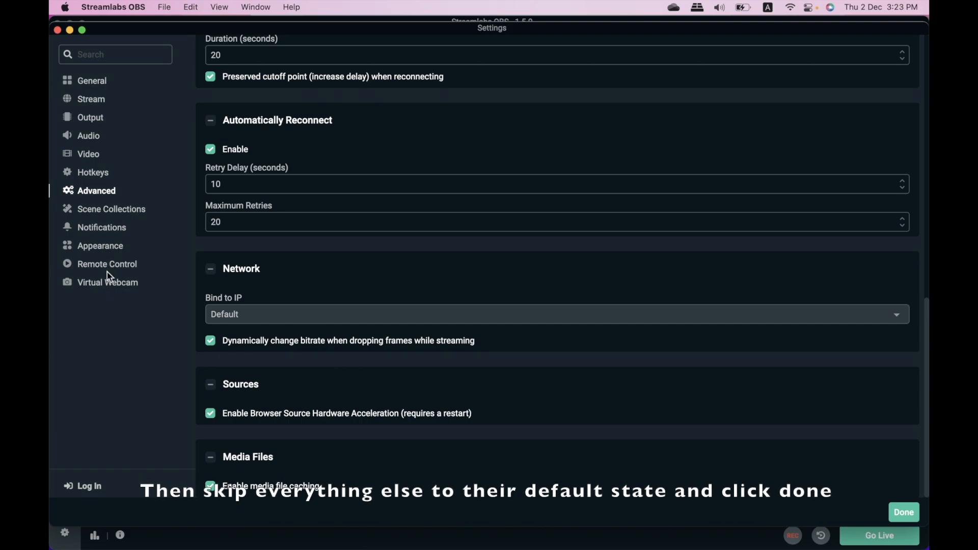
click(916, 509)
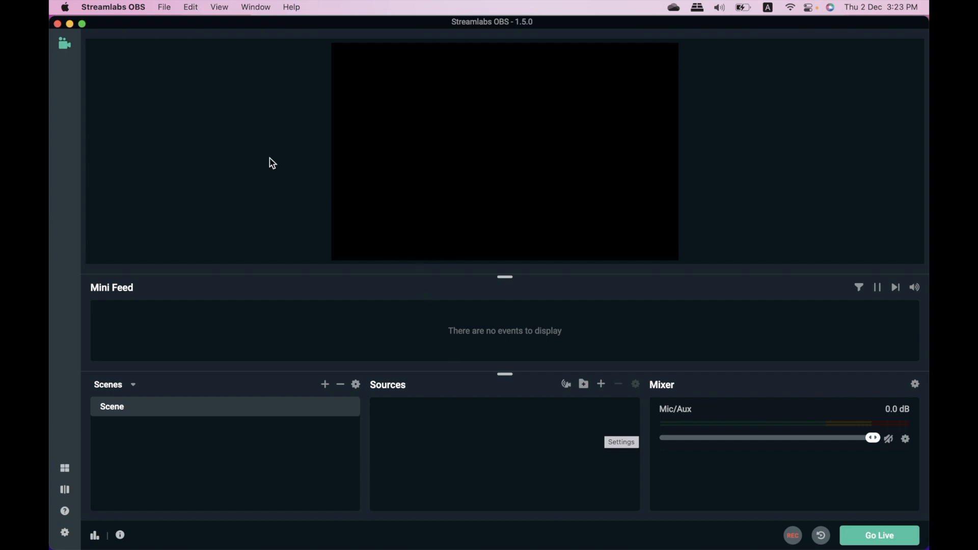
Close the Streamlabs OBS window and return to the empty desktop
click(57, 23)
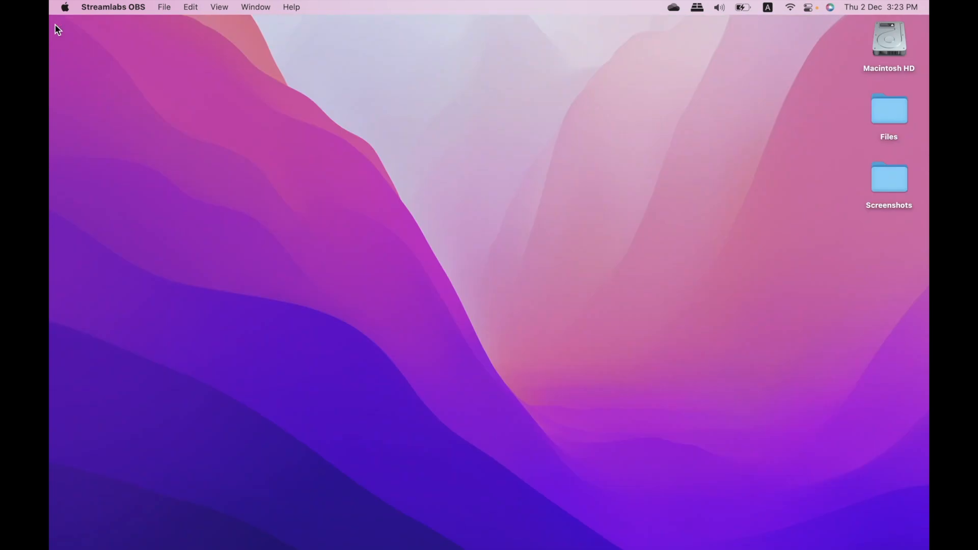
right_click(459, 238)
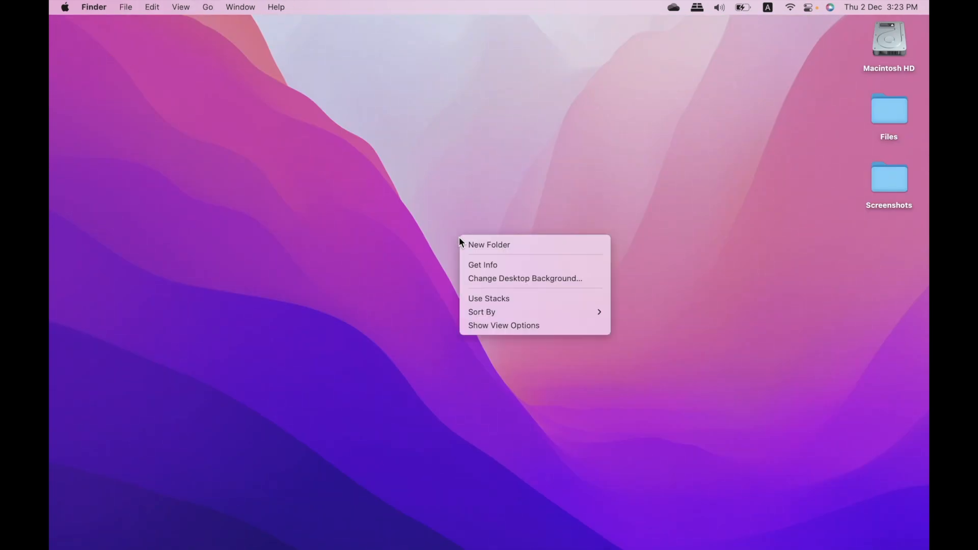
click(444, 232)
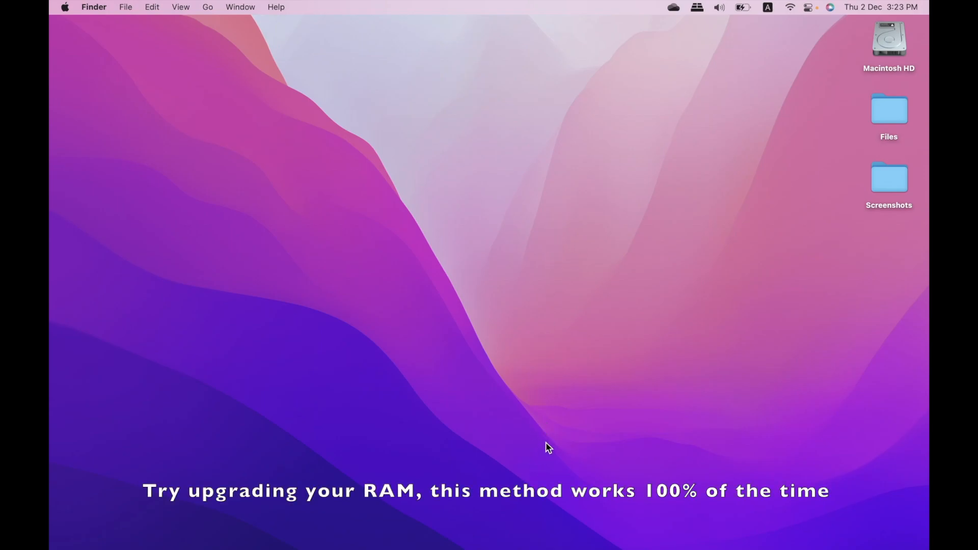
Check the Mac's installed memory and macOS version in its system overview, and close the overview
click(65, 8)
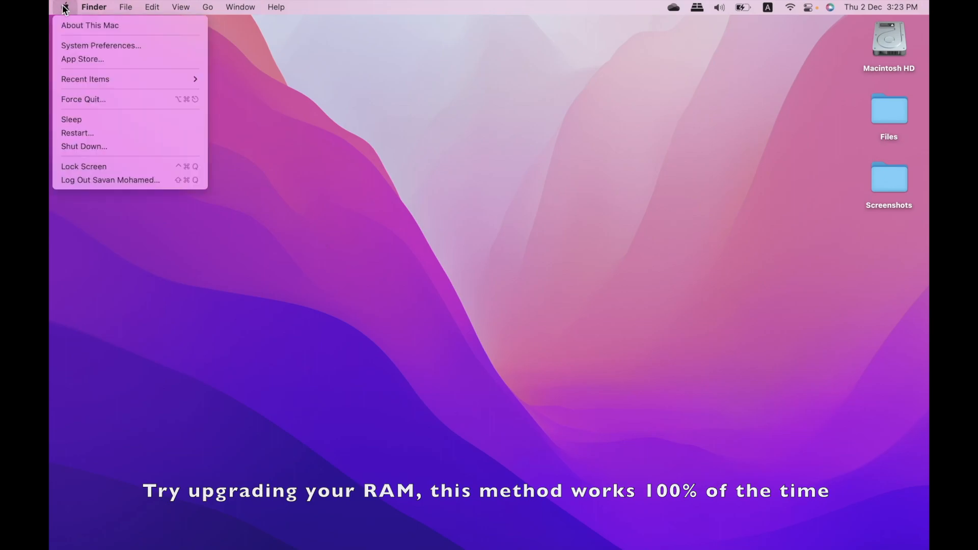
click(93, 27)
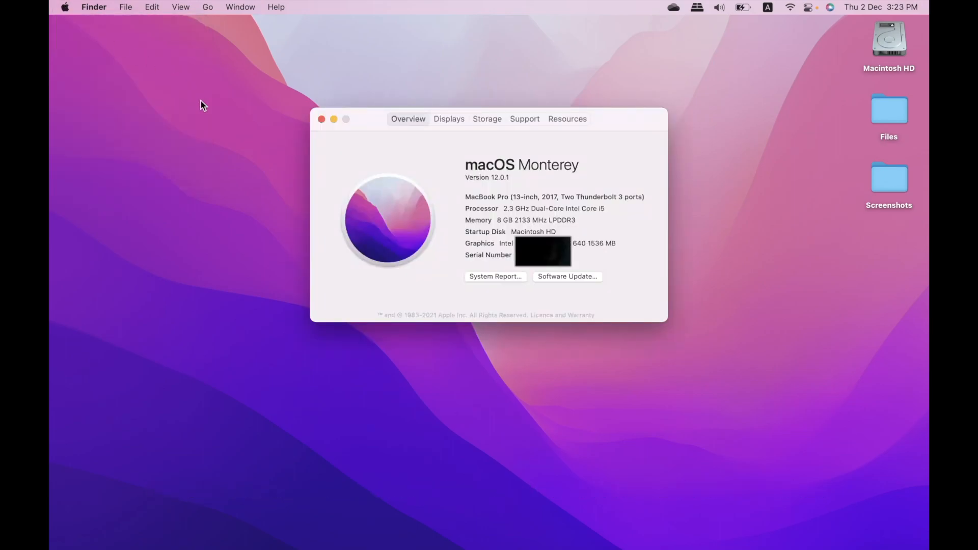
triple_click(530, 220)
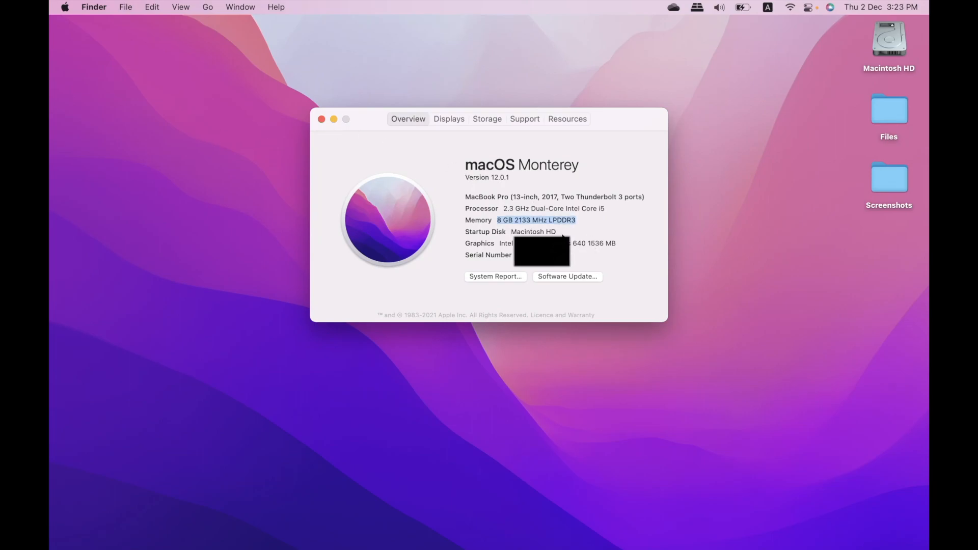
click(551, 232)
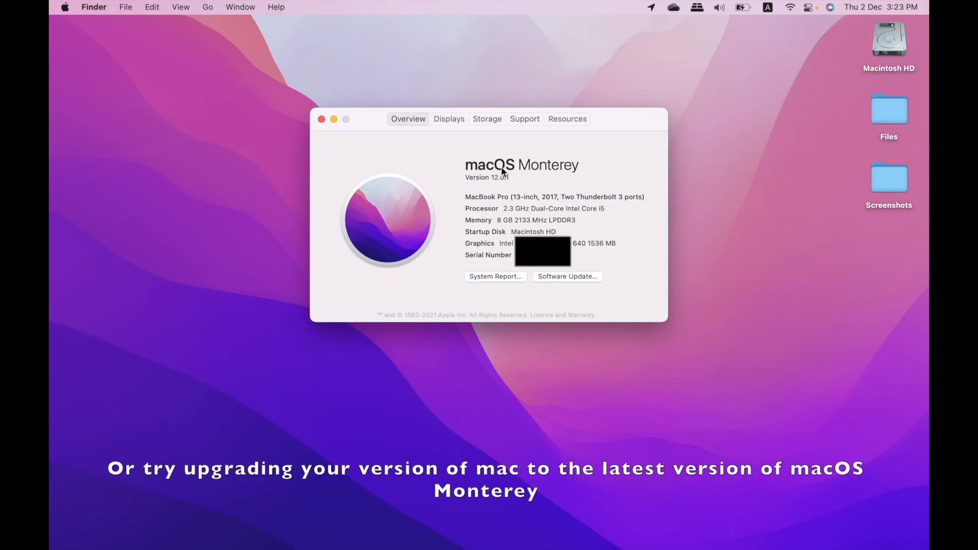
click(322, 119)
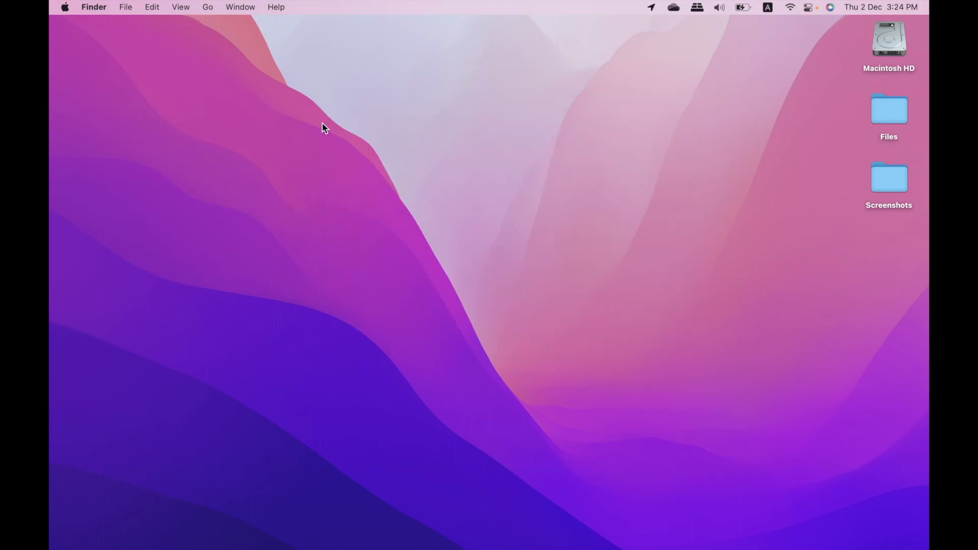
Check Software Update in System Preferences for a newer macOS version, and close System Preferences
click(65, 7)
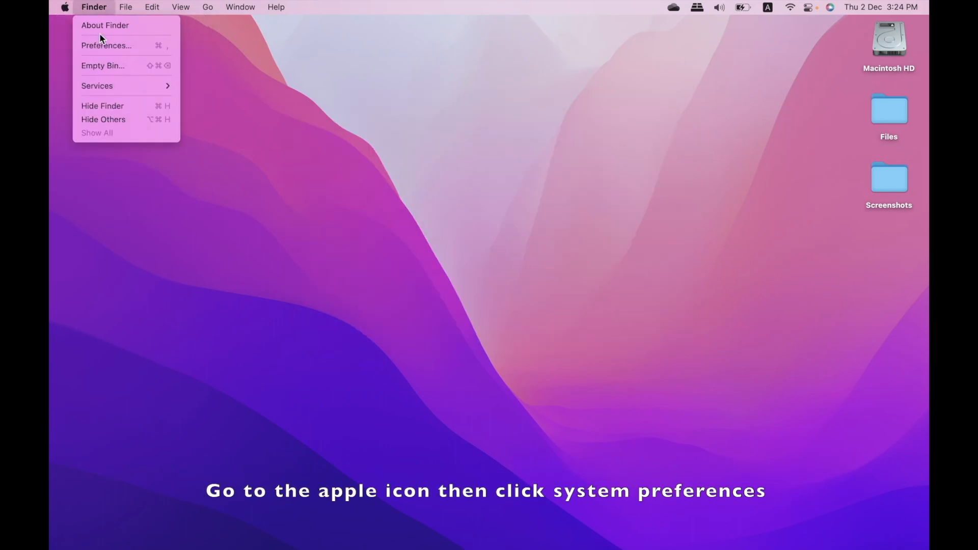
click(79, 47)
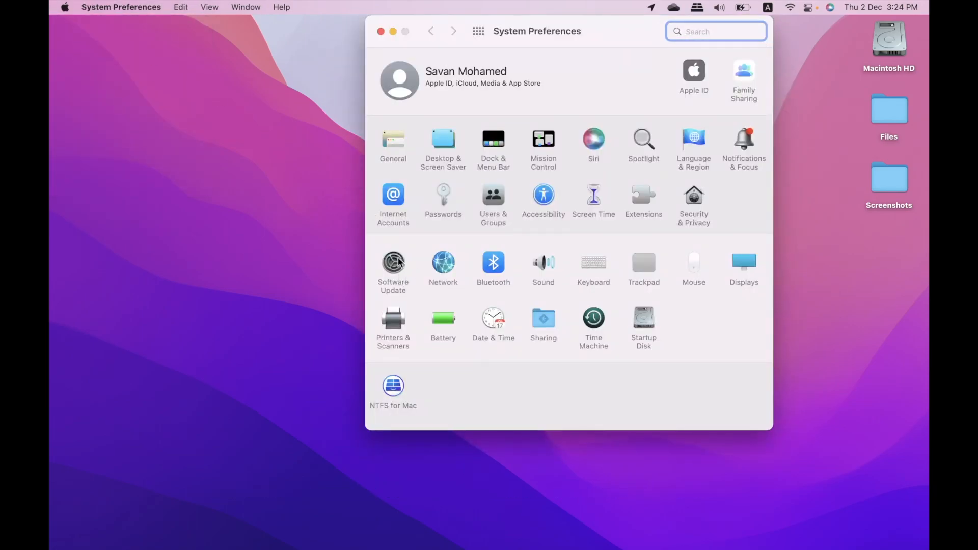
click(393, 269)
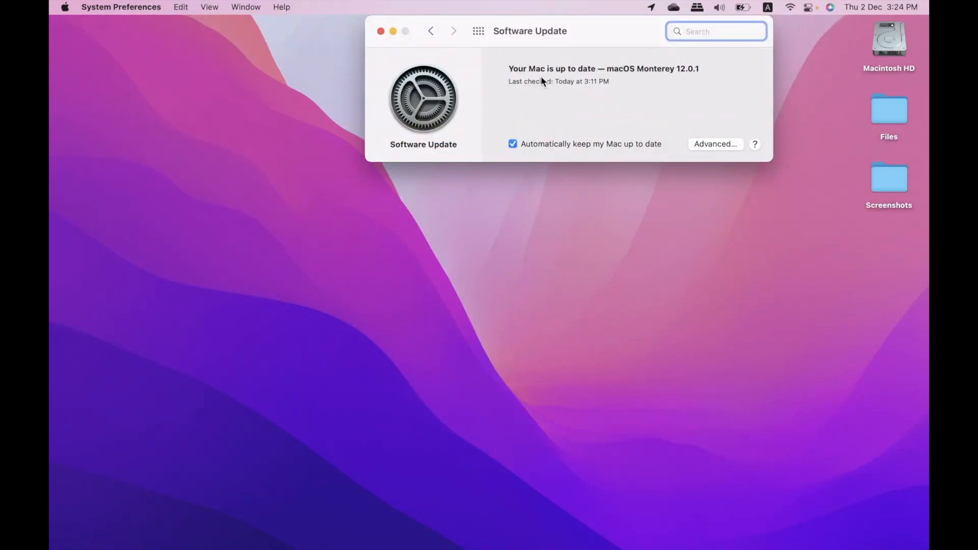
click(432, 32)
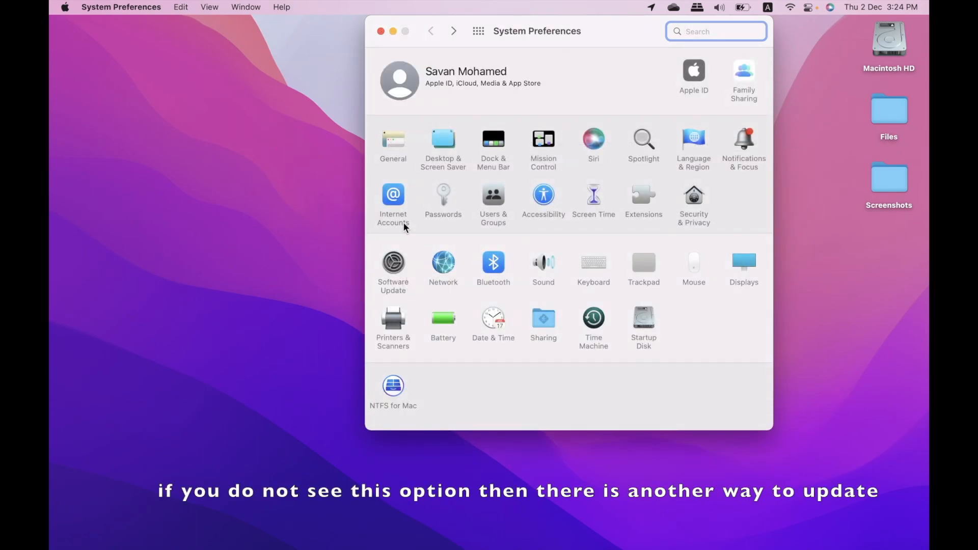
click(380, 31)
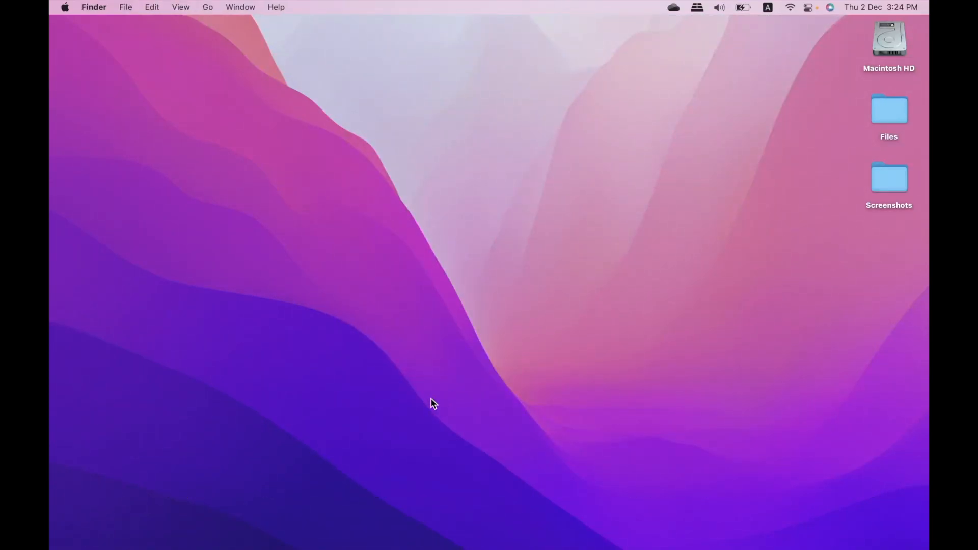
Switch to the App Store and search for "macos monterey"
mouse_move(129, 548)
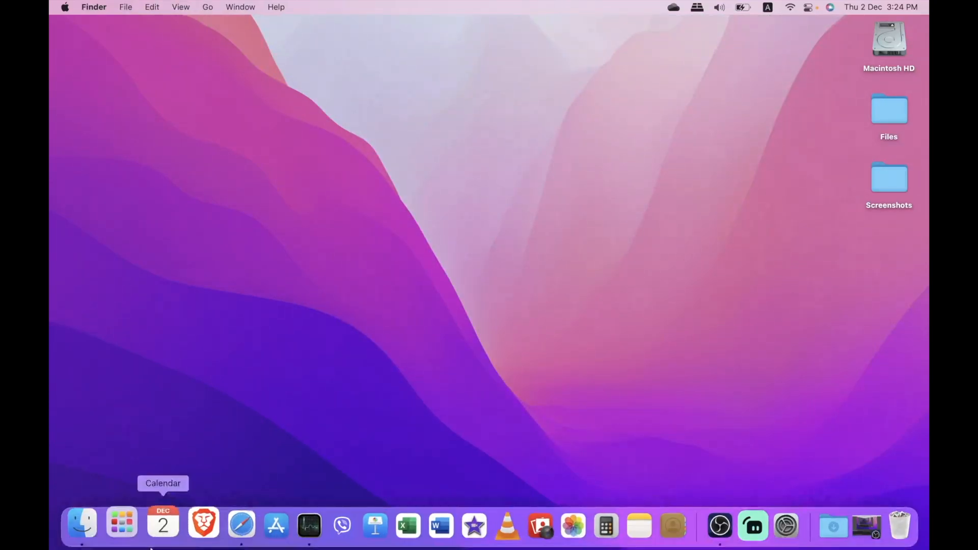
click(260, 525)
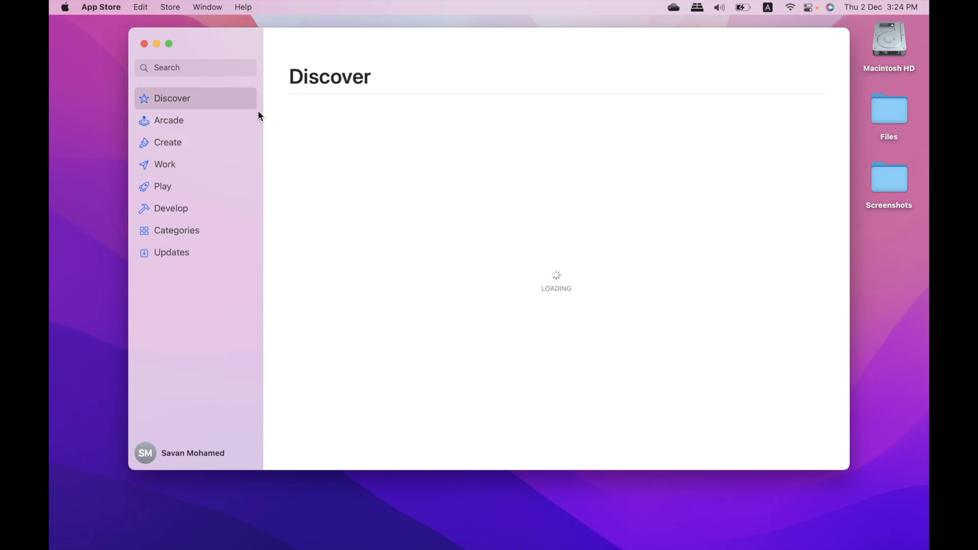
click(213, 67)
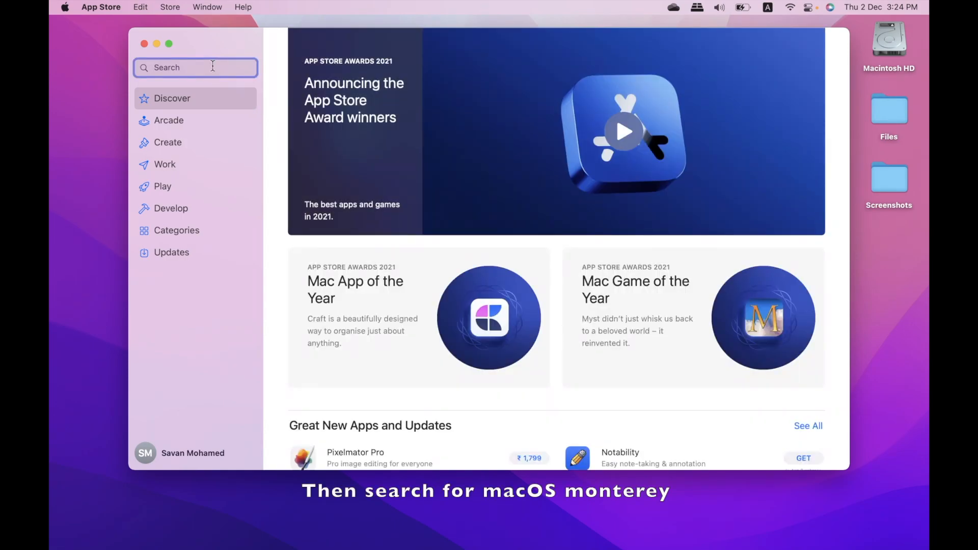
text(ma)
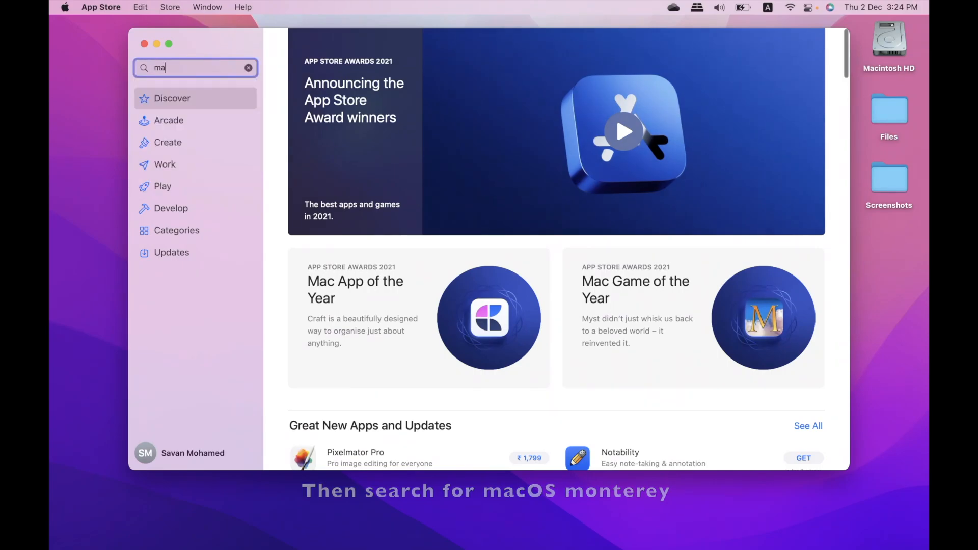
text(cos)
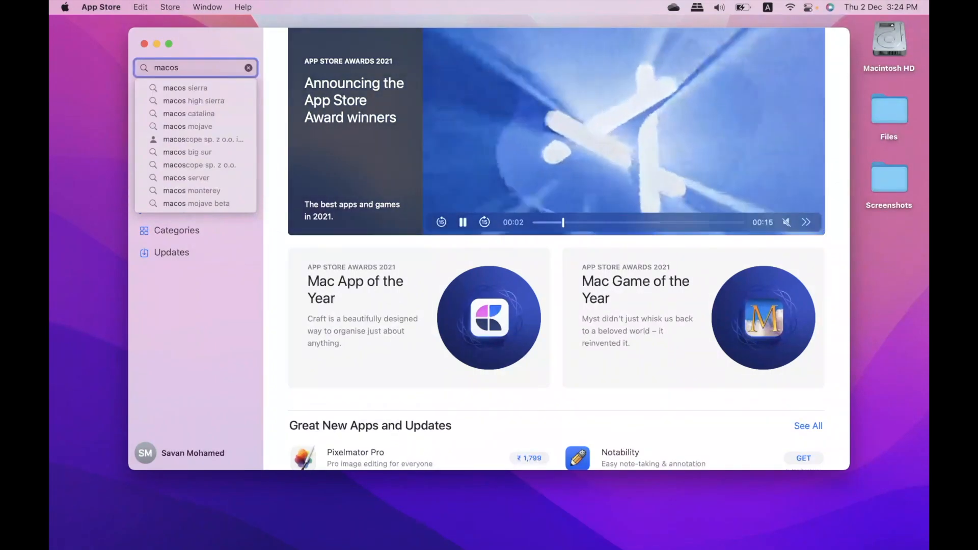
text( m)
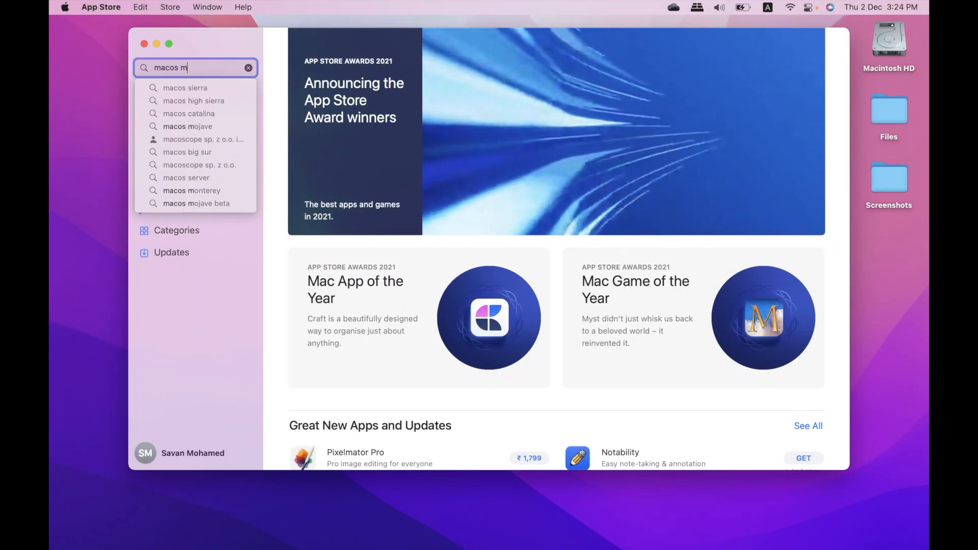
text(onteret)
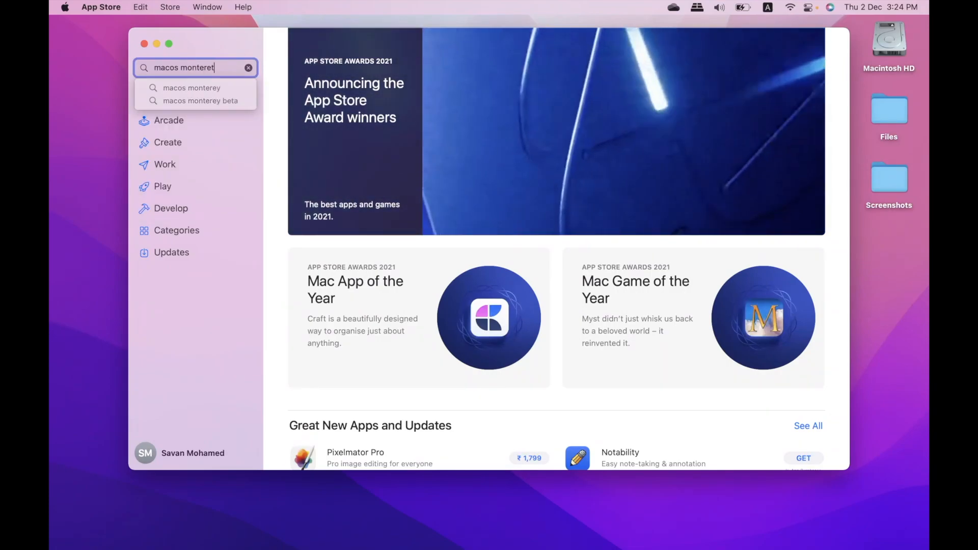
key(BackSpace)
text(y)
key(Return)
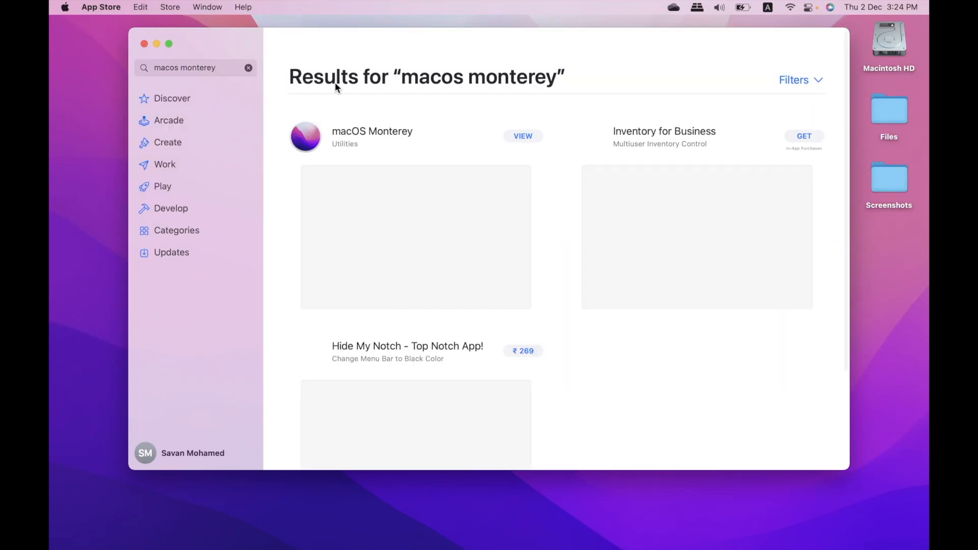
Review the macOS Monterey store page, including its size and compatibility information, and close the App Store
click(394, 131)
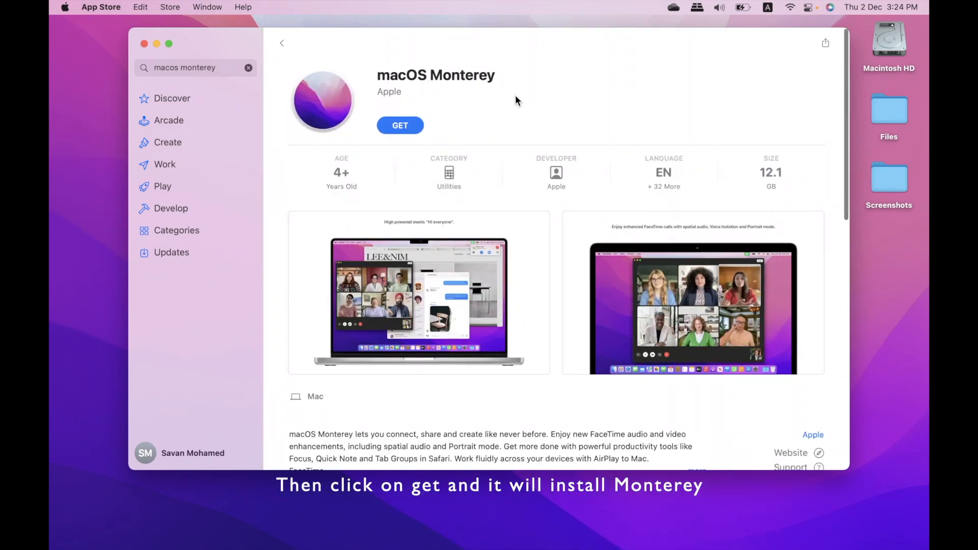
scroll(515, 98, down, 10)
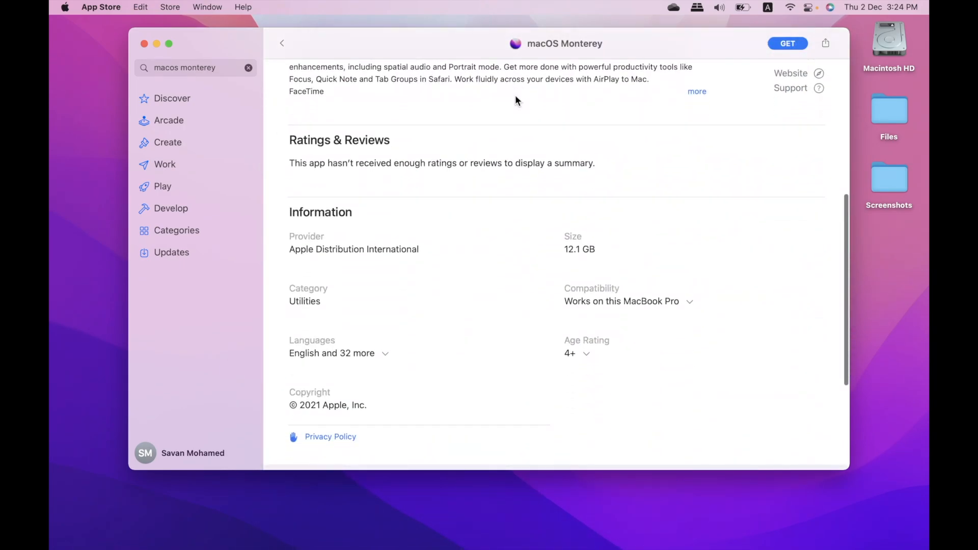
scroll(514, 95, up, 10)
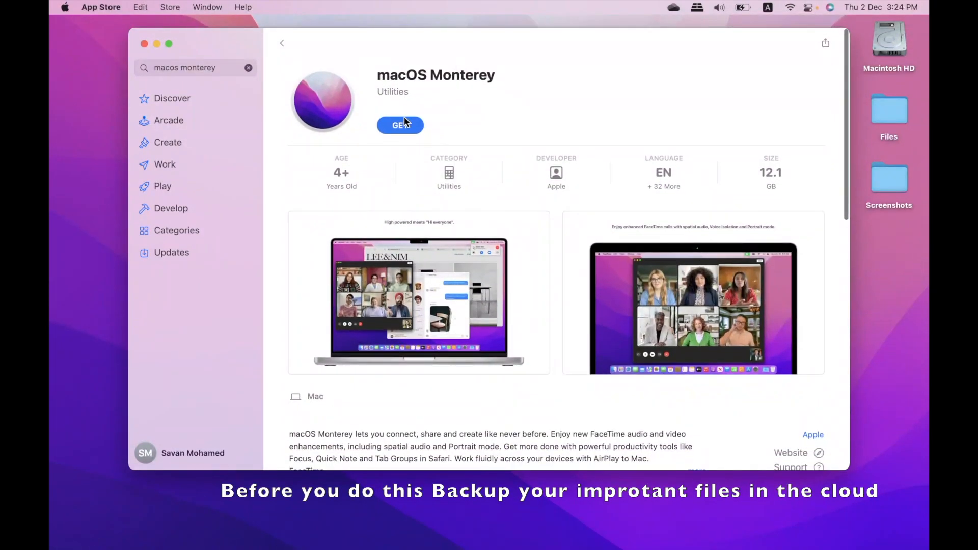
click(144, 44)
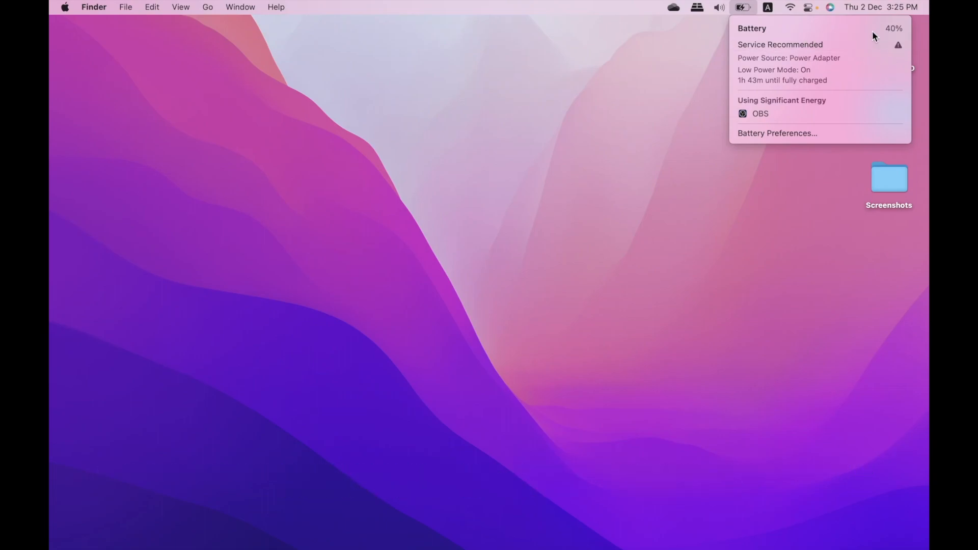
click(566, 207)
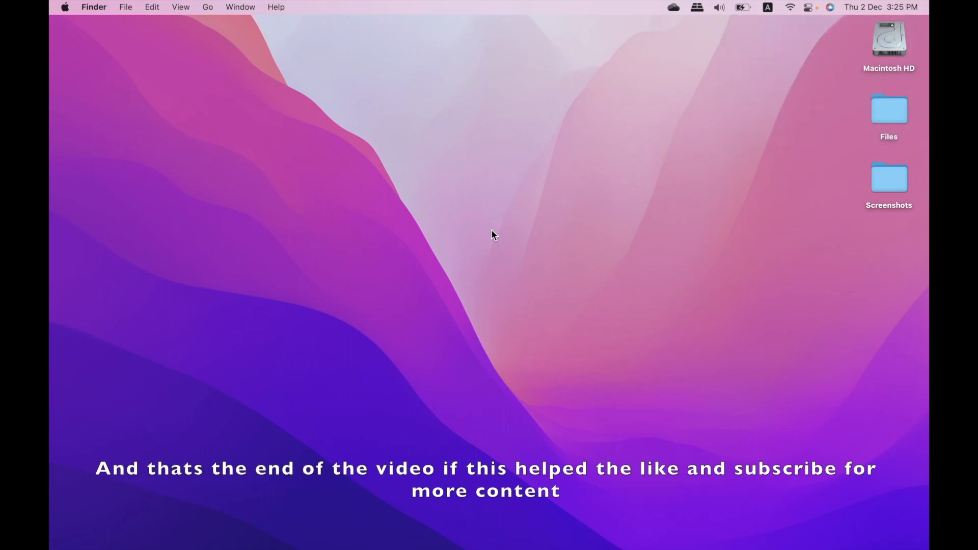